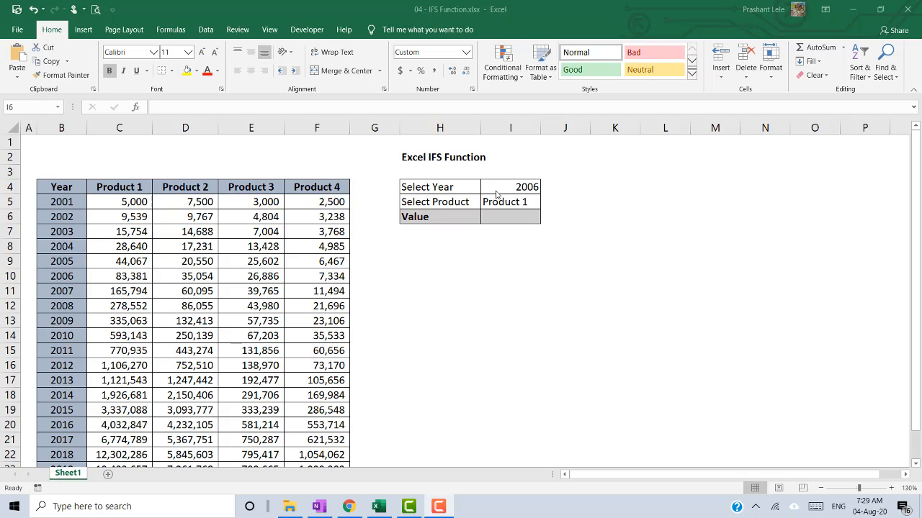
Set the selected year in I4 to 2010
click(533, 193)
key(Up)
key(Up)
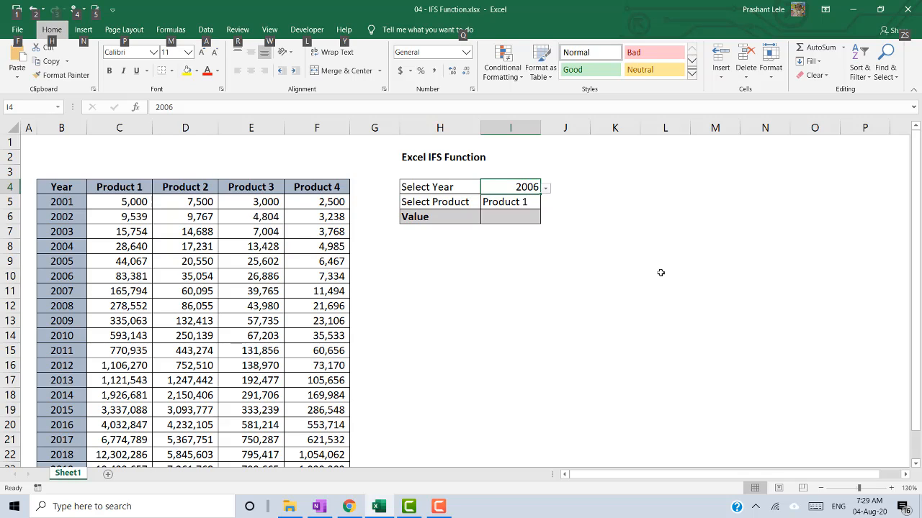
key(alt+Down)
key(Down)
key(Down)
key(Down)
key(Down)
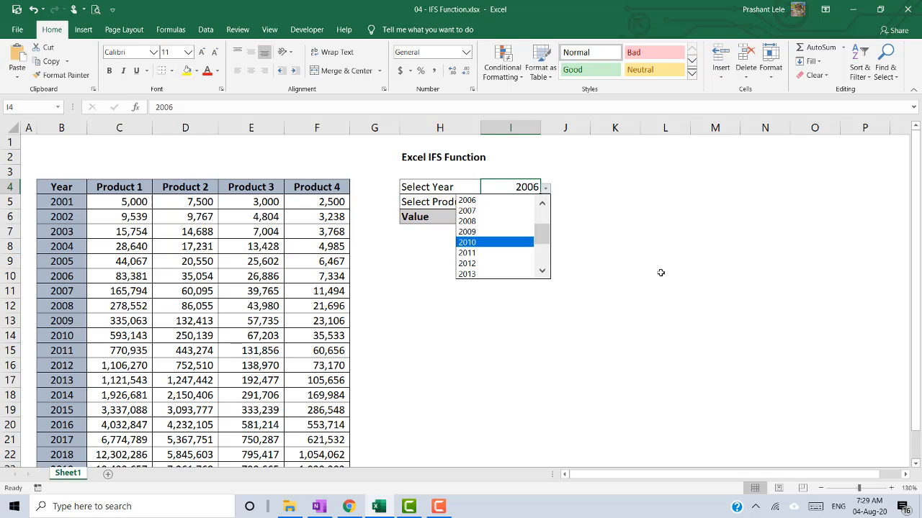
key(Return)
Change the selected year in I4 to 2013
key(alt+Down)
key(Down)
key(Down)
key(Down)
key(Return)
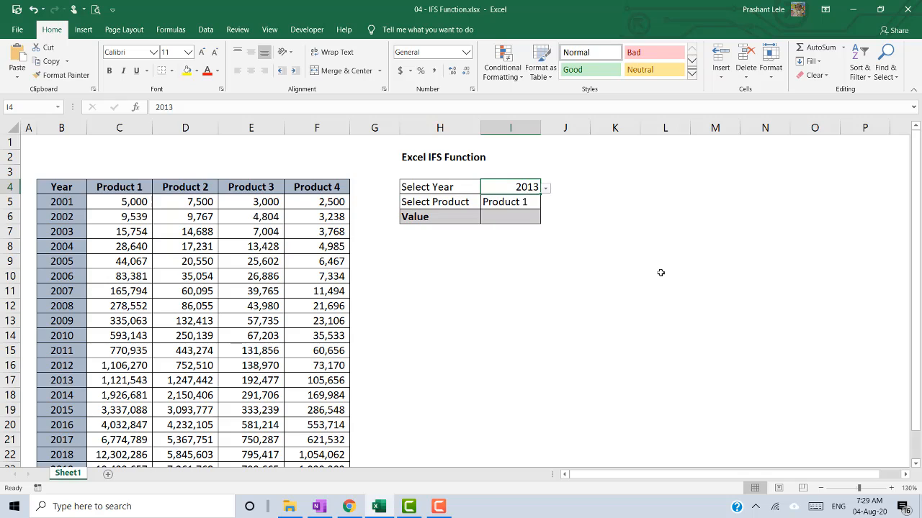
Set the selected product in I5 to Product 4 and locate its 2013 figure in the data table
key(Down)
key(alt+Down)
key(Down)
key(Down)
key(Down)
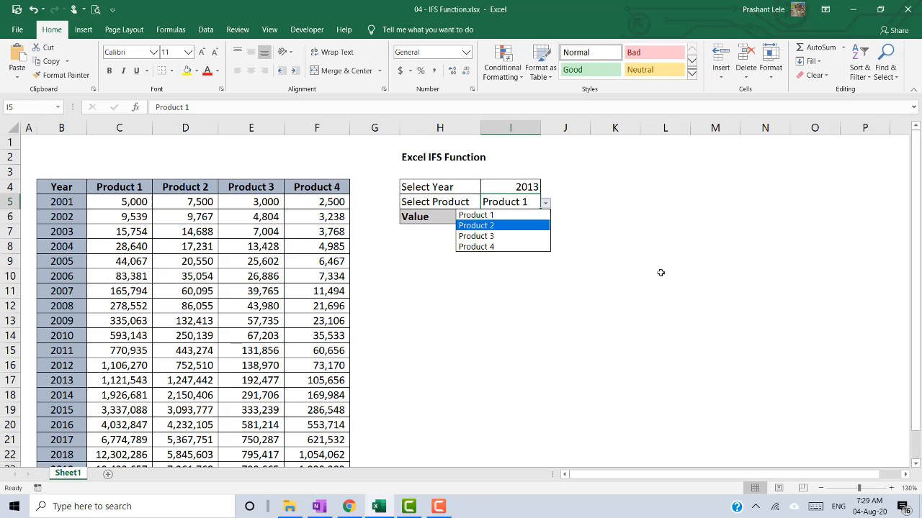
key(Return)
key(Down)
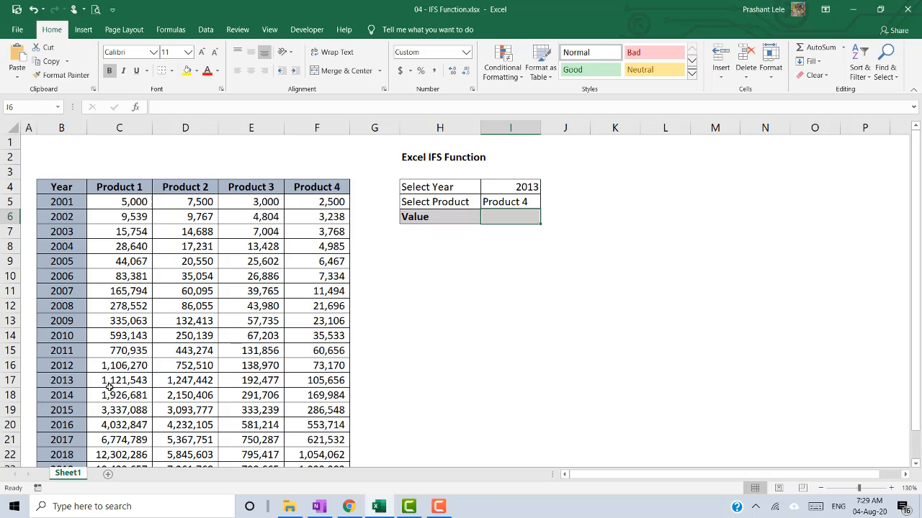
click(332, 380)
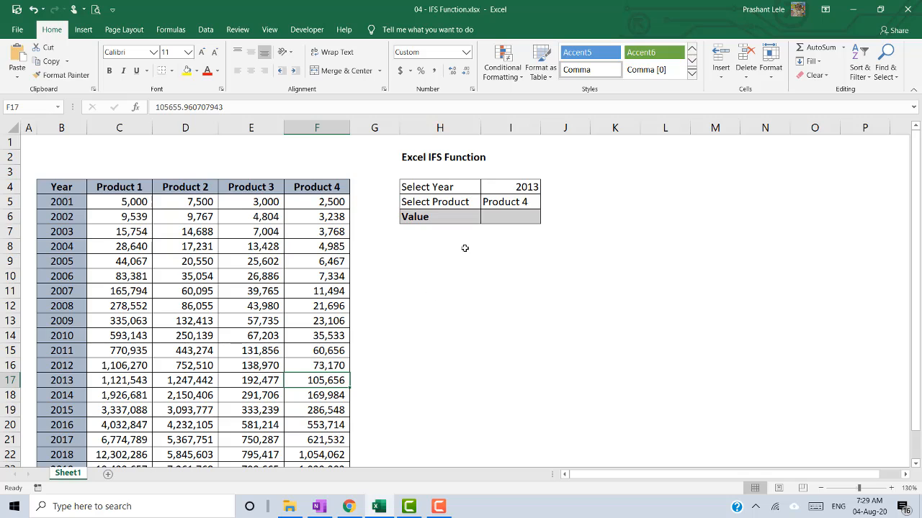
Begin a VLOOKUP formula in the Value cell I6 with the selected year I4 as the lookup value
click(500, 218)
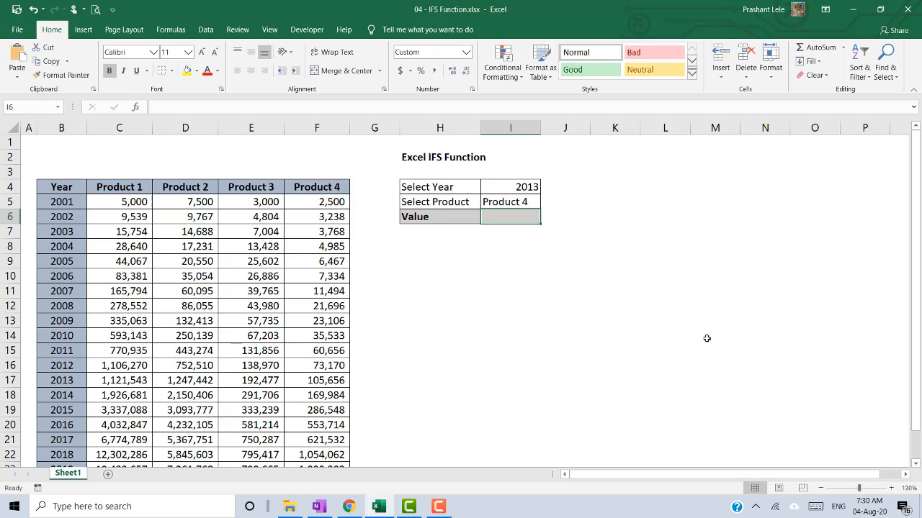
text(=vl)
key(Tab)
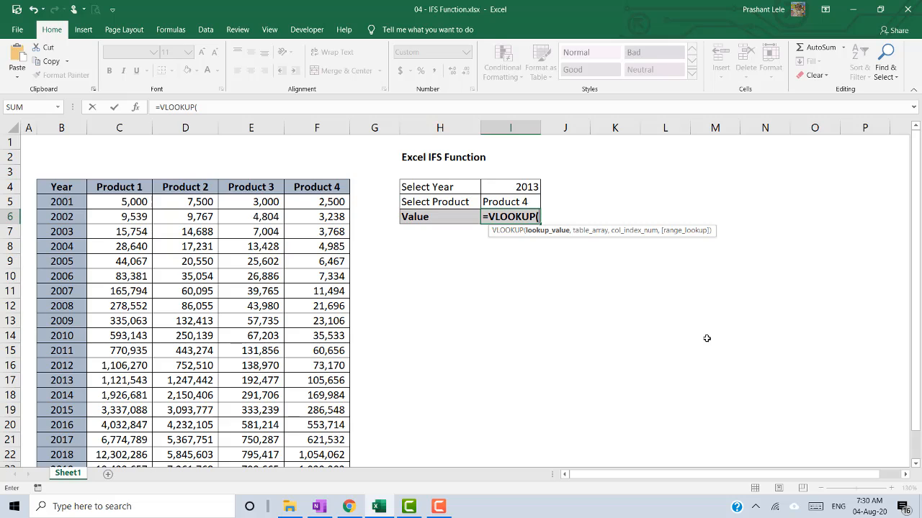
key(Up)
key(Up)
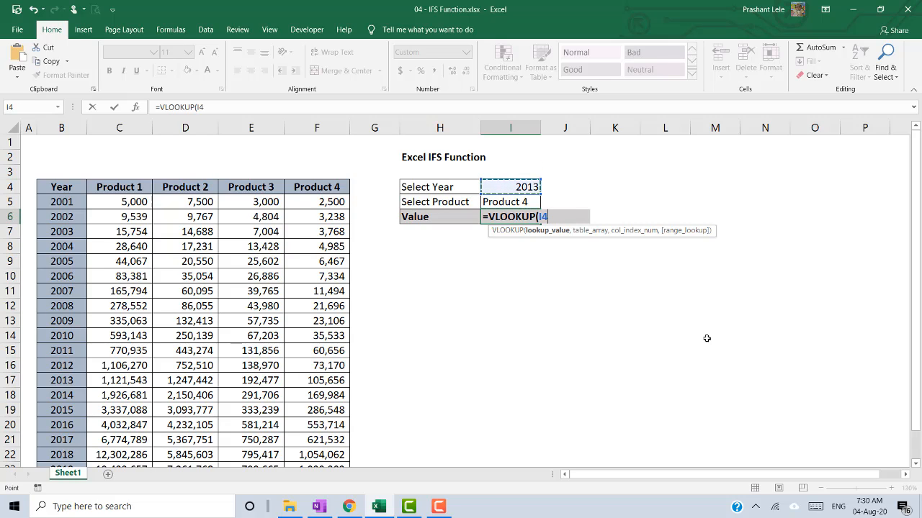
Add the whole year and product table as the VLOOKUP table array, using the absolute reference $B$4:$F$24
text(,)
key(Left)
key(Left)
key(Left)
key(Left)
key(Left)
key(Left)
key(Left)
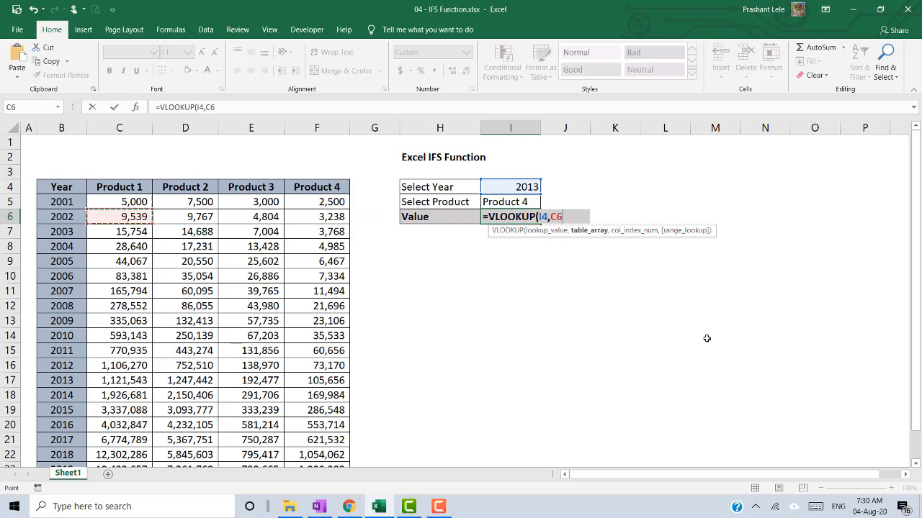
key(Up)
key(Up)
key(shift+Right)
key(shift+Right)
key(shift+Right)
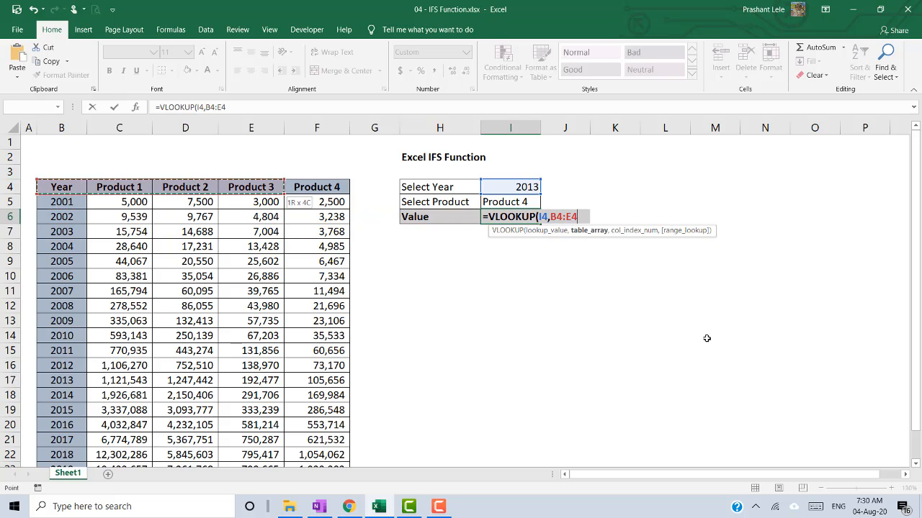
key(shift+Right)
key(ctrl+shift+Down)
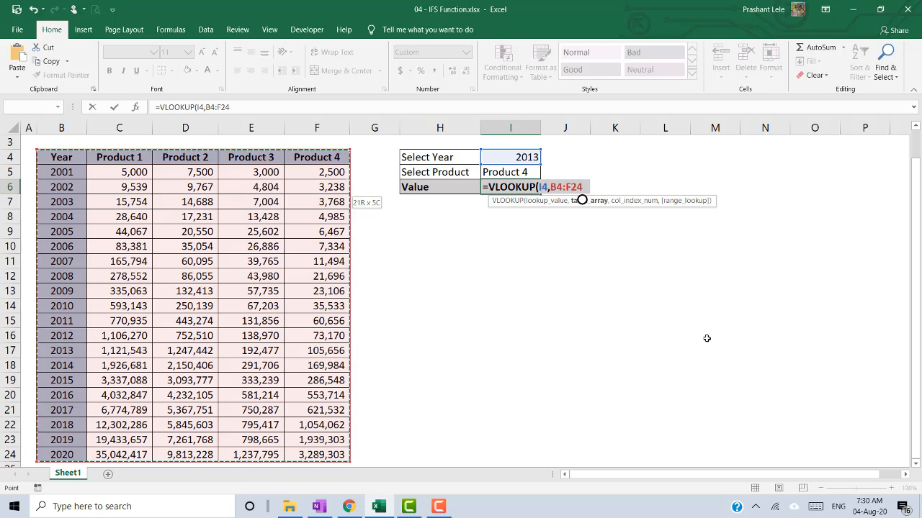
key(F4)
text(,)
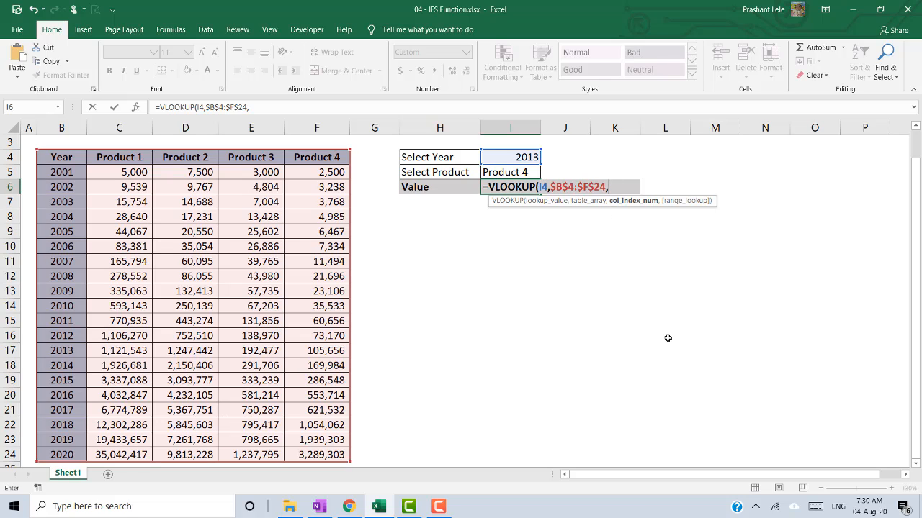
Complete the VLOOKUP formula with column index 2 and range lookup 0 for an exact match
text(2,0)
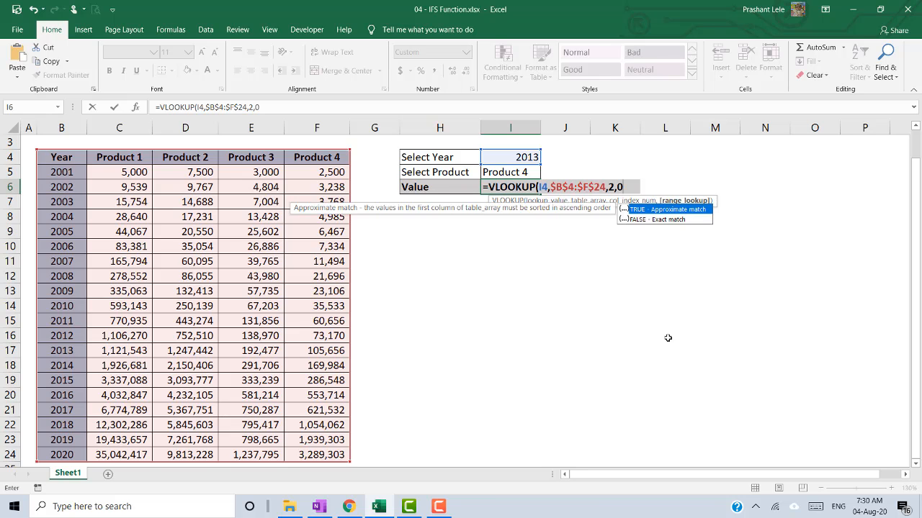
text())
key(Return)
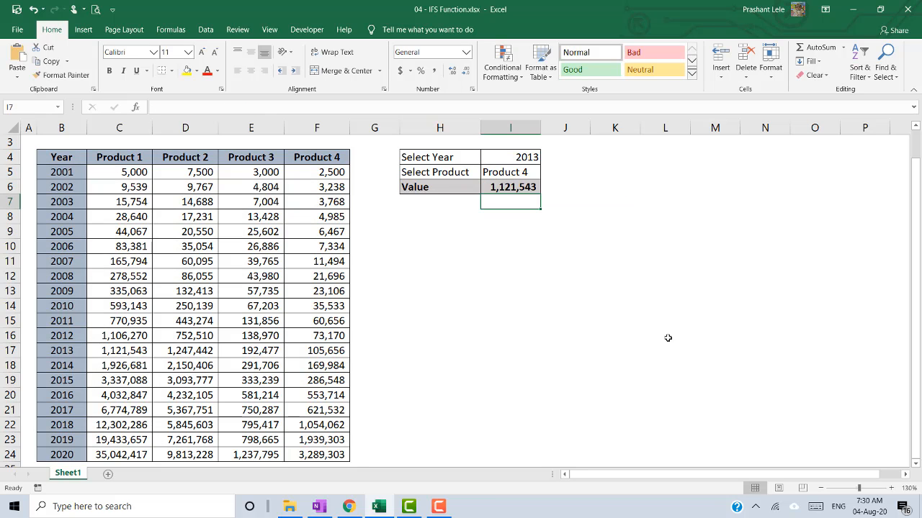
Change the selected product in I5 to Product 1 to test the lookup
key(Up)
key(Up)
key(alt+Down)
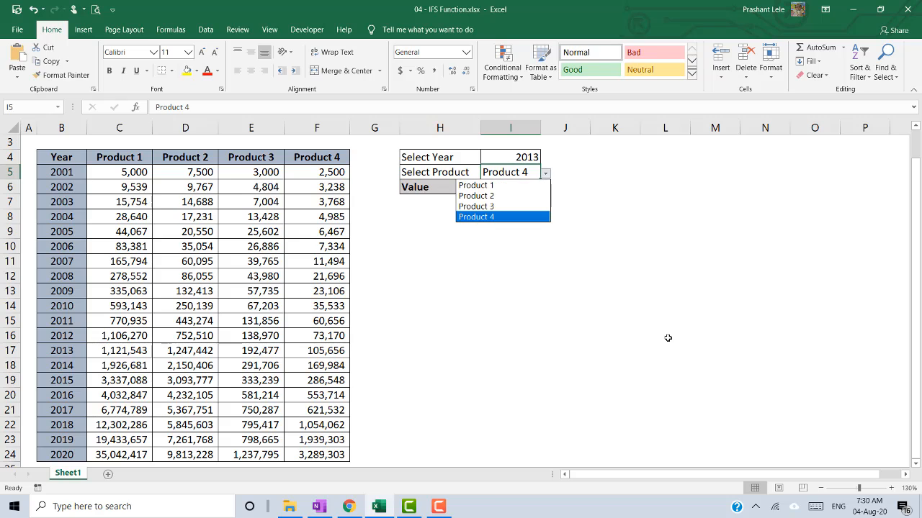
key(Up)
key(Up)
key(Up)
key(Return)
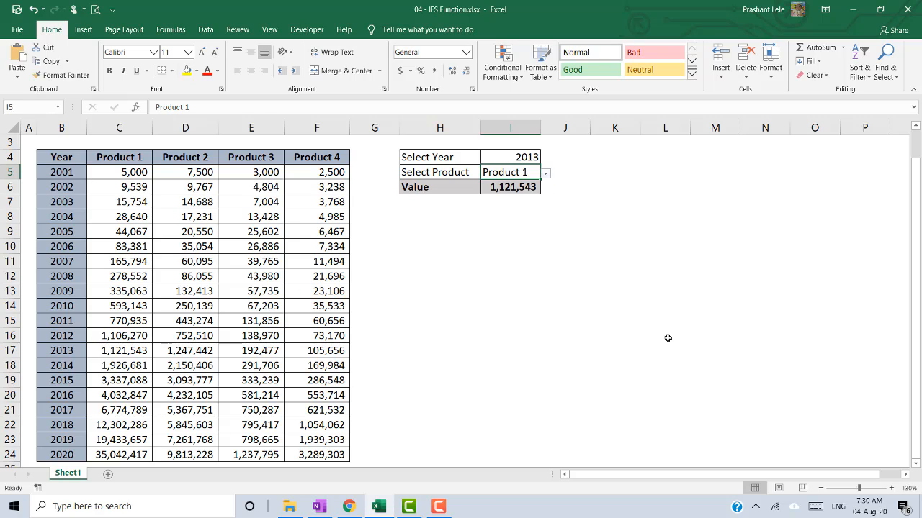
Change the selected year in I4 to 2001 to test the Value formula in I6
key(Down)
key(Up)
key(Up)
key(alt+Down)
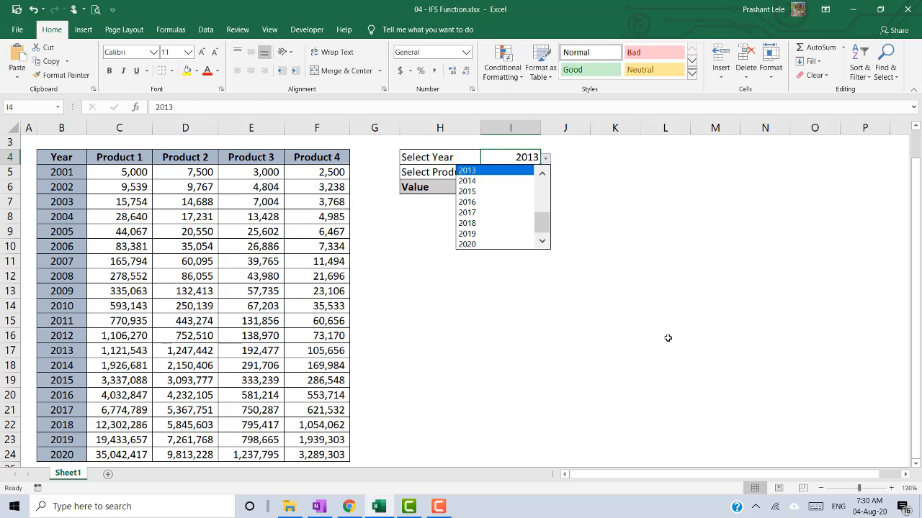
key(Up)
key(Up)
key(Up)
key(Up)
key(Up)
key(Up)
key(Up)
key(Up)
key(Up)
key(Up)
key(Up)
key(Up)
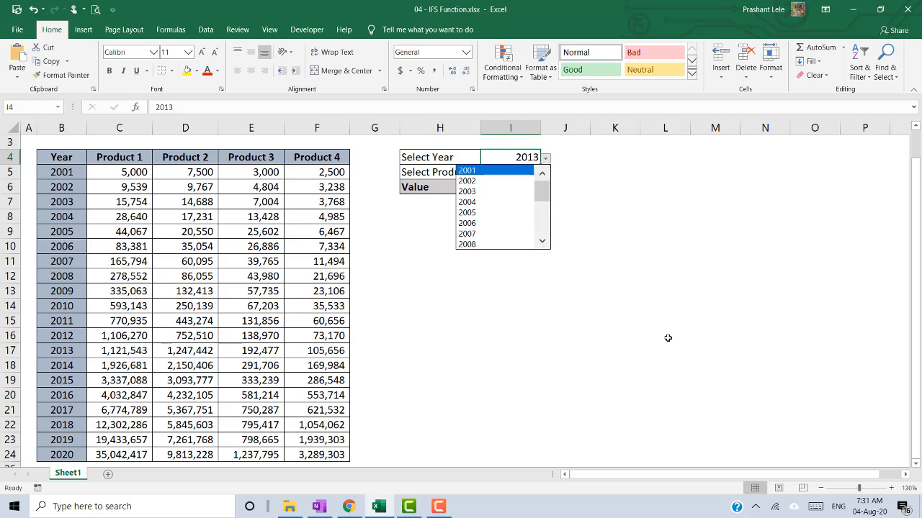
key(Return)
key(Down)
key(Down)
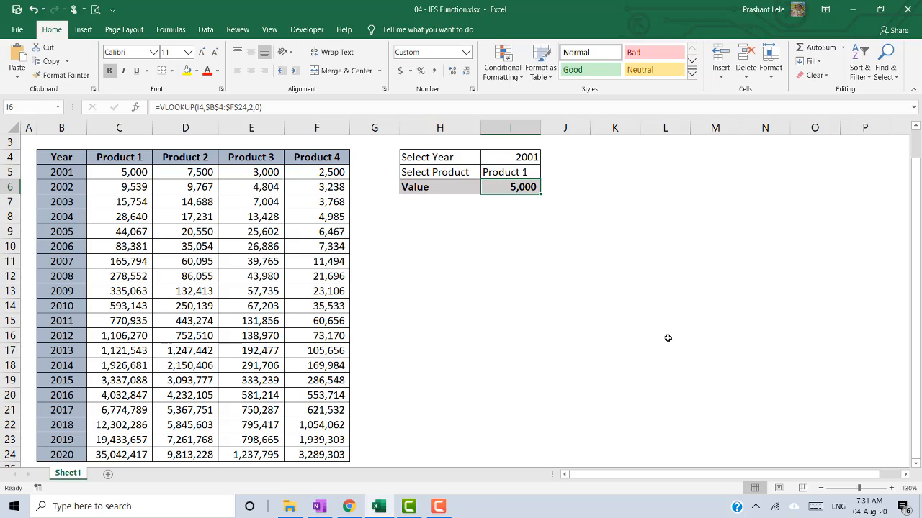
Compare the lookup result with the 2001 figure for Product 1 in the table and inspect the formula in I6
key(Up)
key(Left)
key(Left)
key(Left)
key(Left)
key(Left)
key(Left)
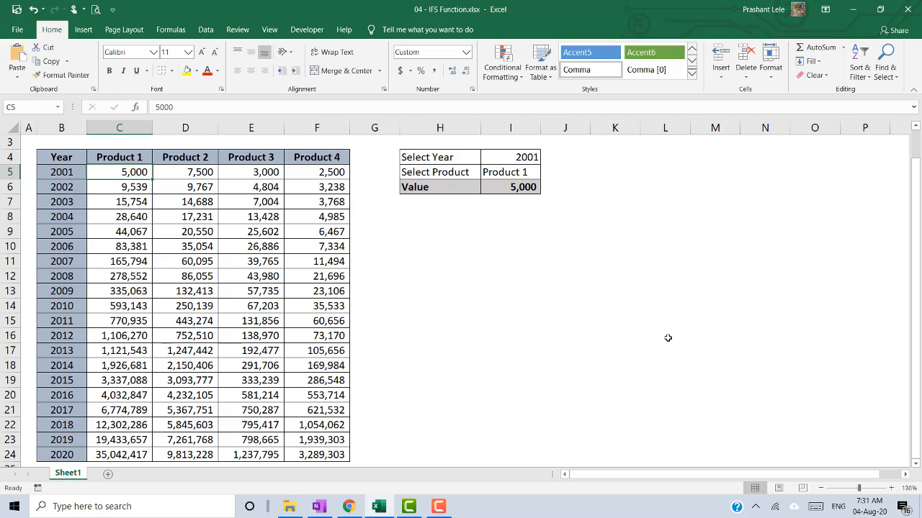
key(Right)
key(Right)
key(Right)
key(Right)
key(Right)
key(Right)
key(Down)
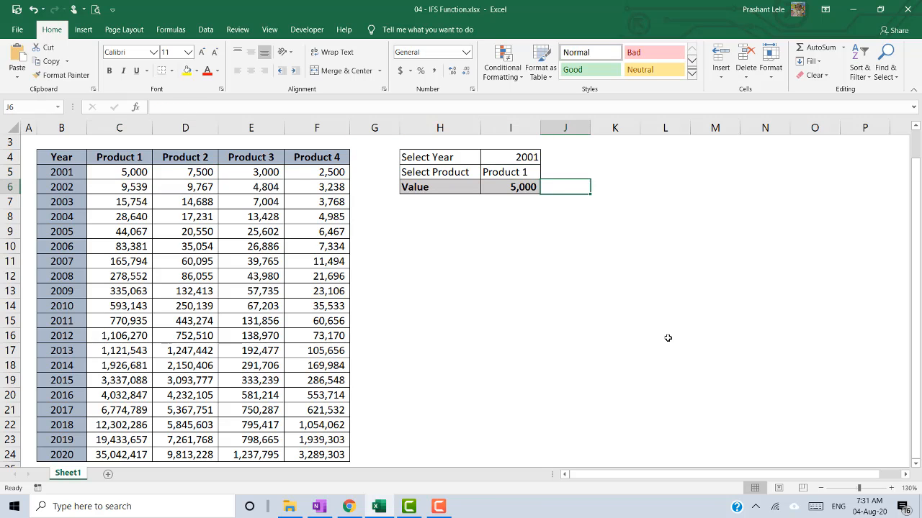
key(F2)
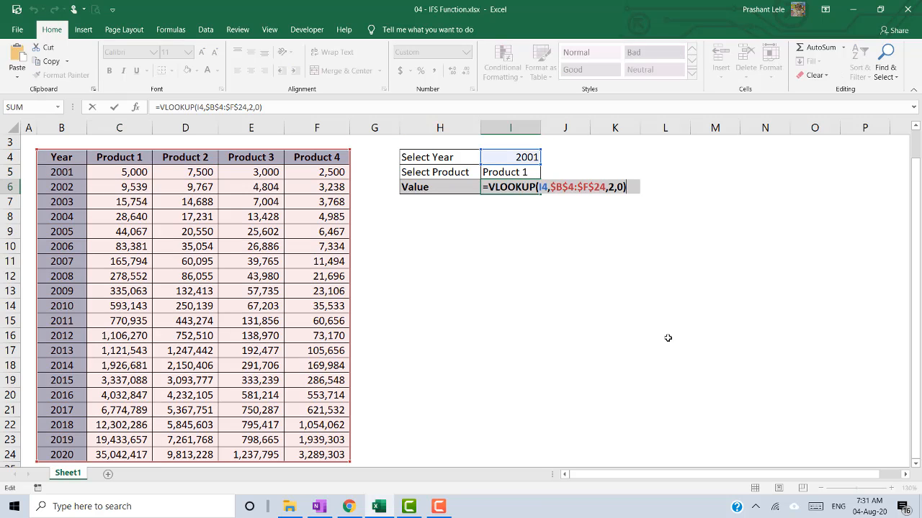
key(Escape)
Set the selected year in I4 to 2004
key(Up)
key(Up)
key(alt+Down)
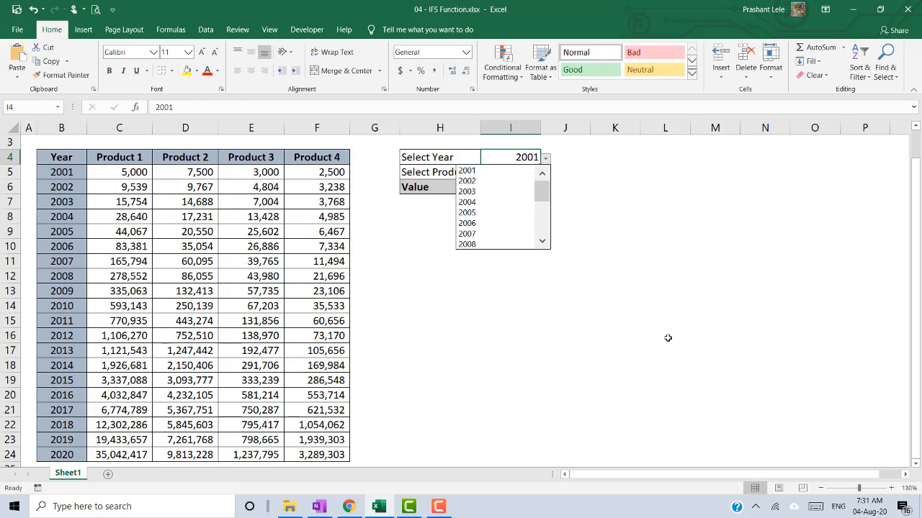
key(Down)
key(Down)
key(Down)
key(Return)
key(Down)
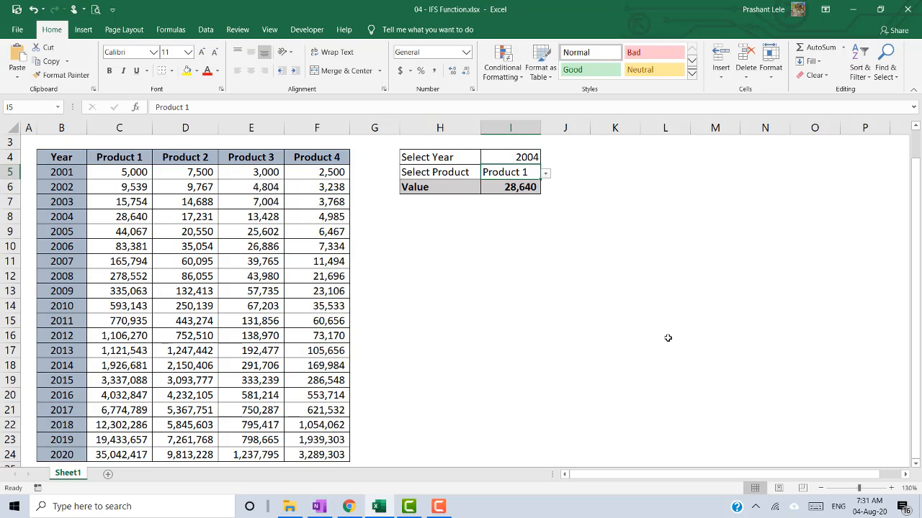
Set the selected product in I5 to Product 4 and go to the Value cell
key(alt+Down)
key(Down)
key(Down)
key(Down)
key(Return)
key(Down)
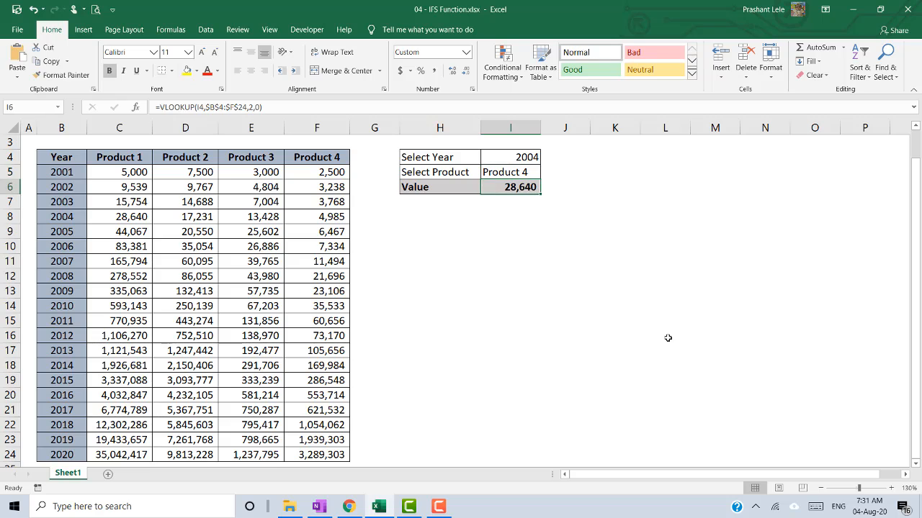
Examine the column index argument of the VLOOKUP formula in I6 against the selected product
key(Up)
key(Right)
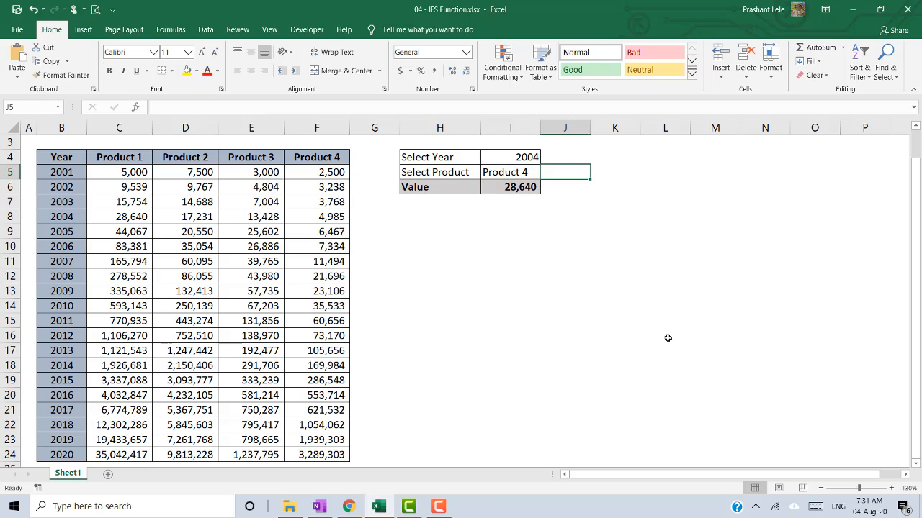
key(Right)
key(Up)
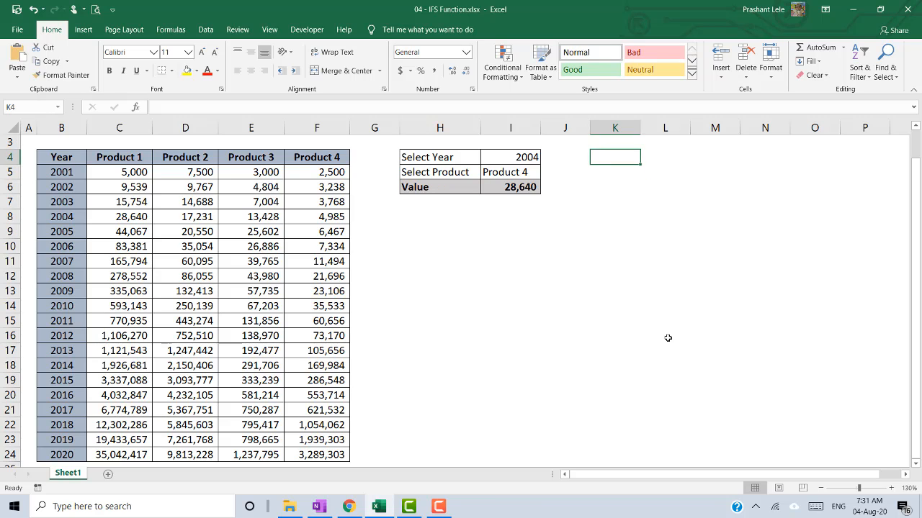
key(Left)
key(Left)
key(Down)
key(Down)
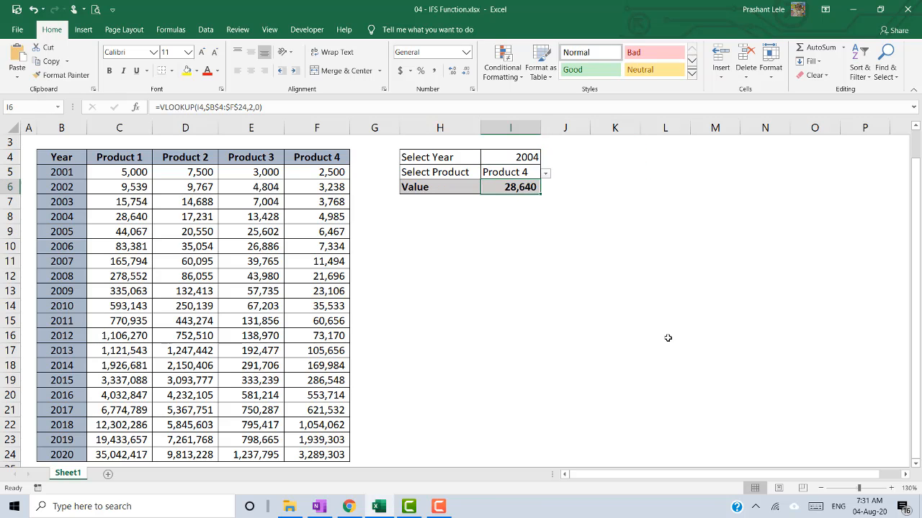
key(F2)
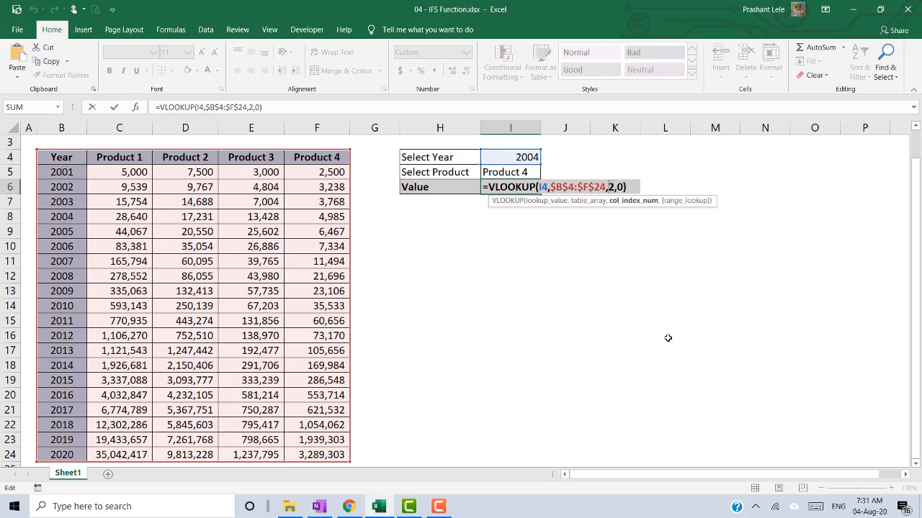
key(shift+Return)
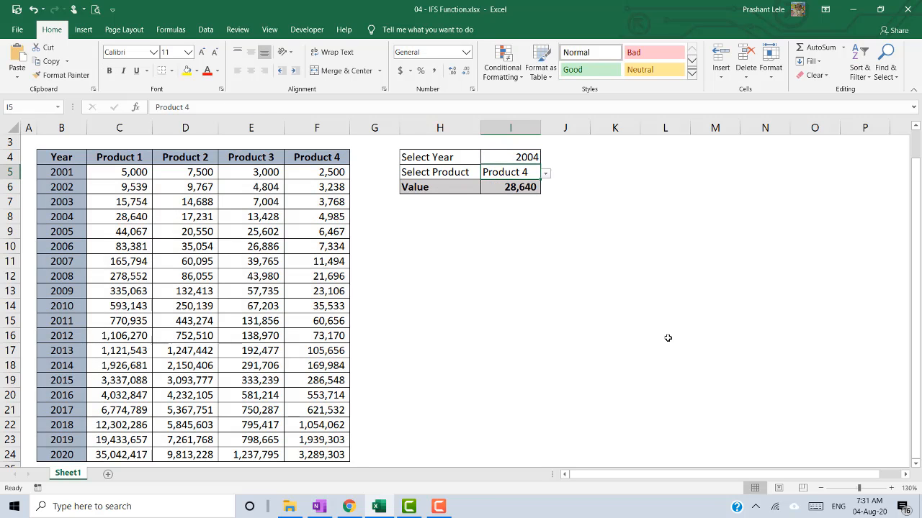
Start an IF formula in K5 that returns 2 when the selected product in I5 equals the Product 1 header in C4
key(Right)
key(Right)
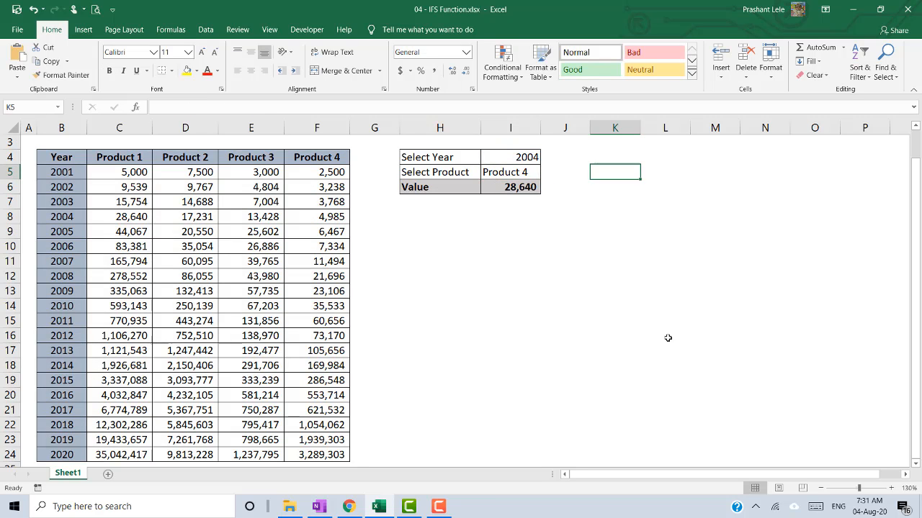
key(Up)
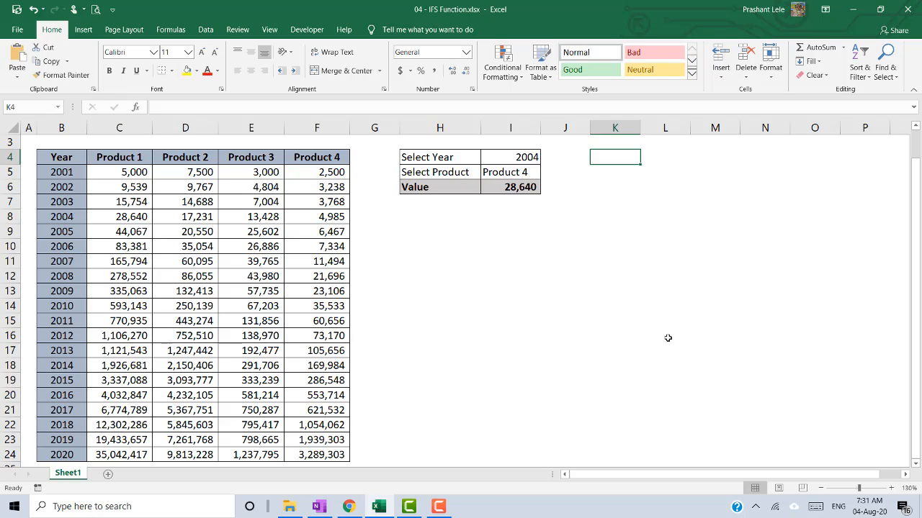
key(Down)
text(=IF()
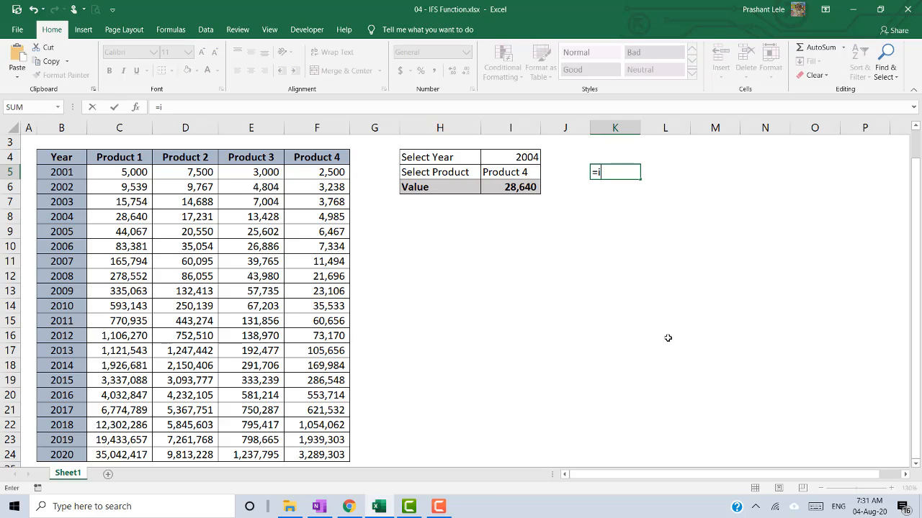
key(Left)
key(Left)
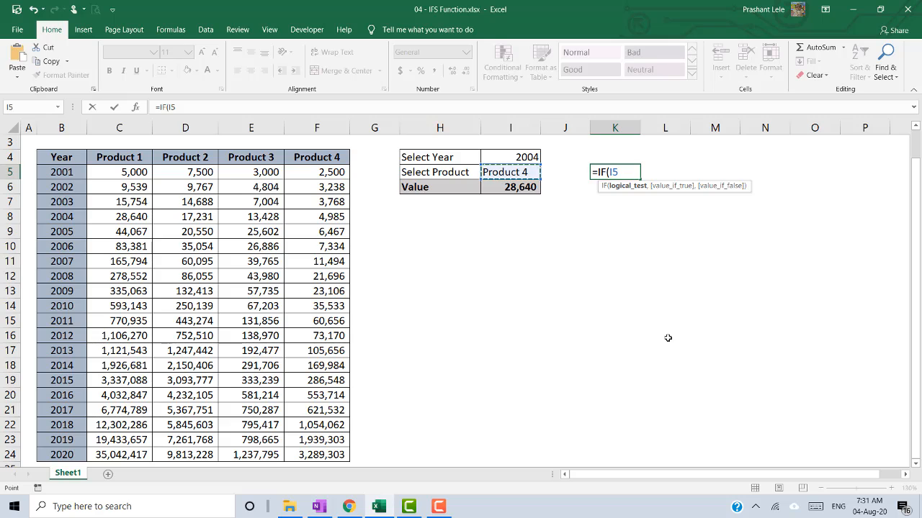
text(=)
click(118, 156)
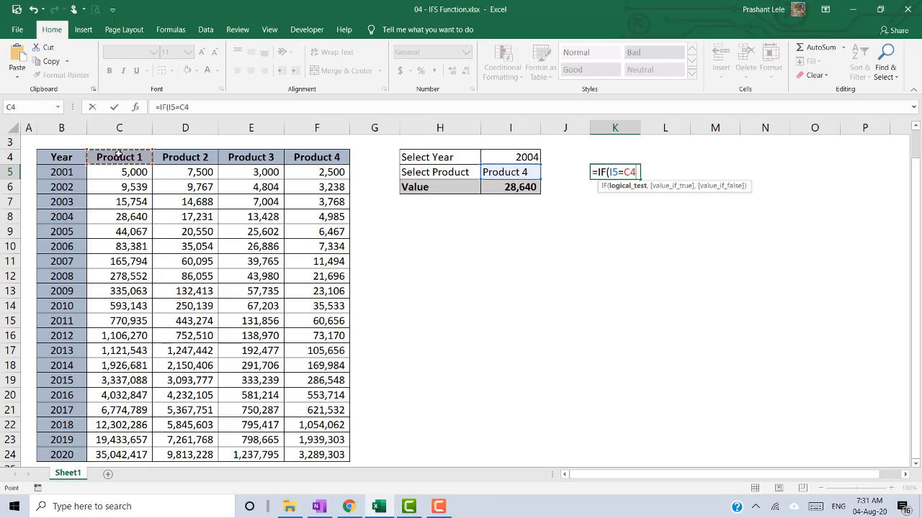
text(,2)
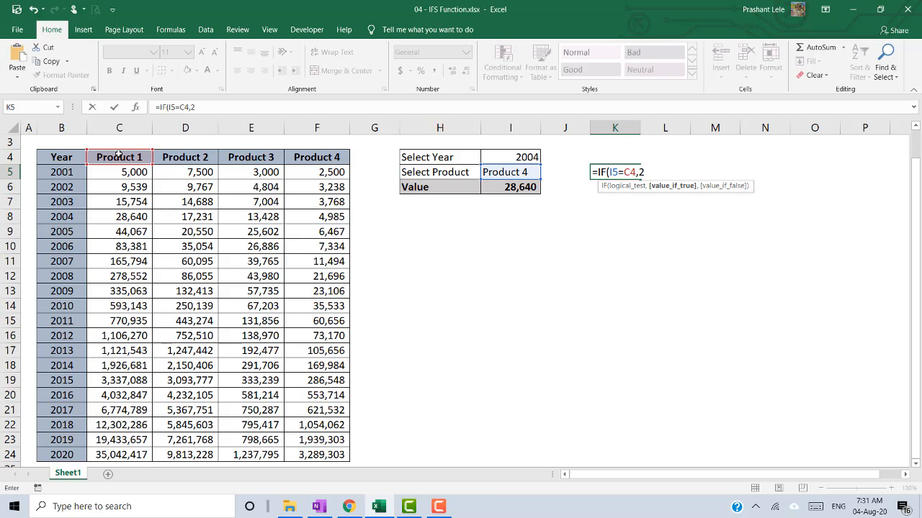
Nest a second IF in the K5 formula that returns 3 when I5 equals the Product 2 header in D4
text(,IF()
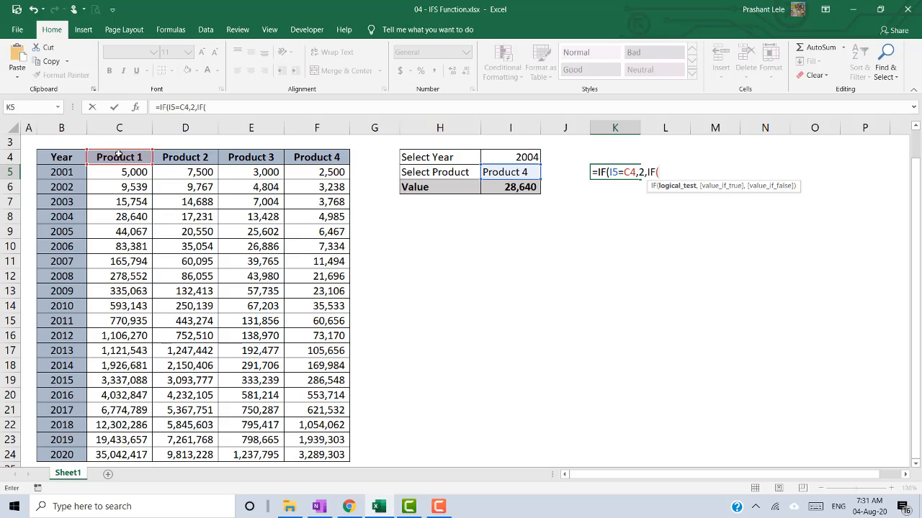
click(508, 173)
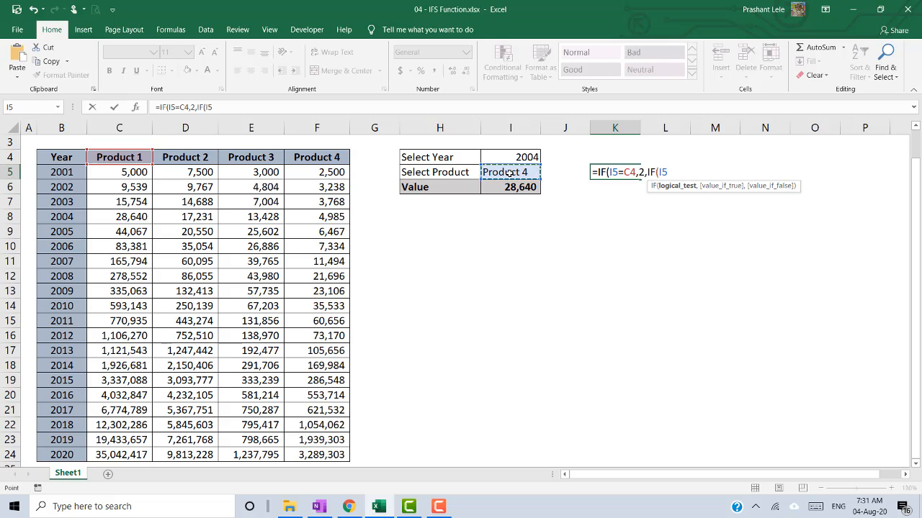
text(=)
click(189, 160)
text(,3)
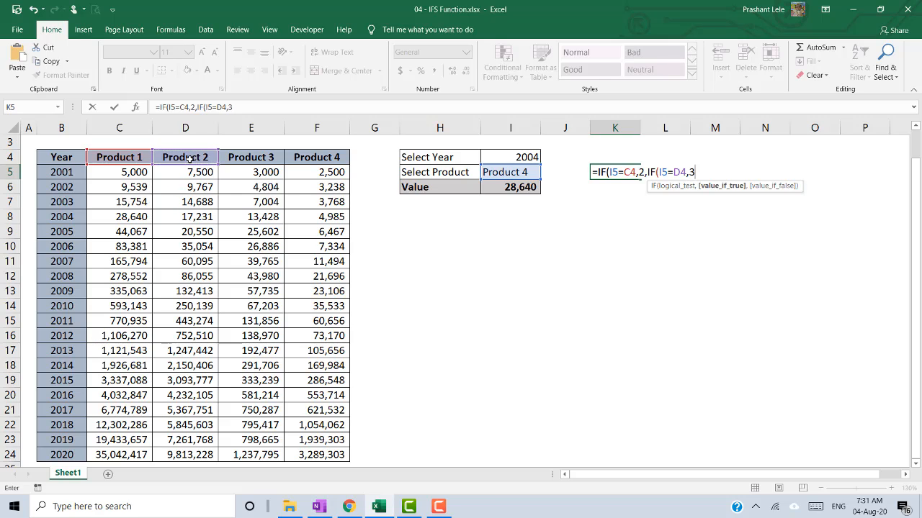
Nest a third IF returning 4 when I5 equals the Product 3 header in E4 and otherwise 5, and close all three IFs
text(,)
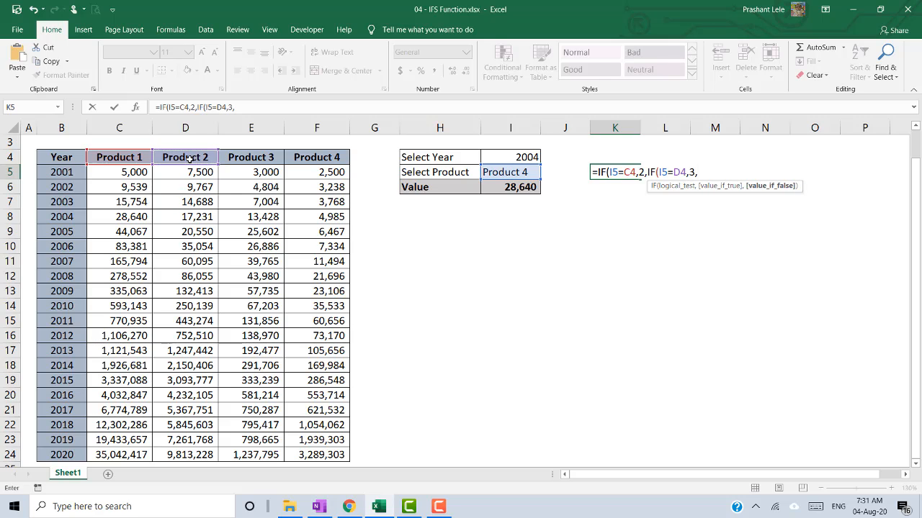
text(IF()
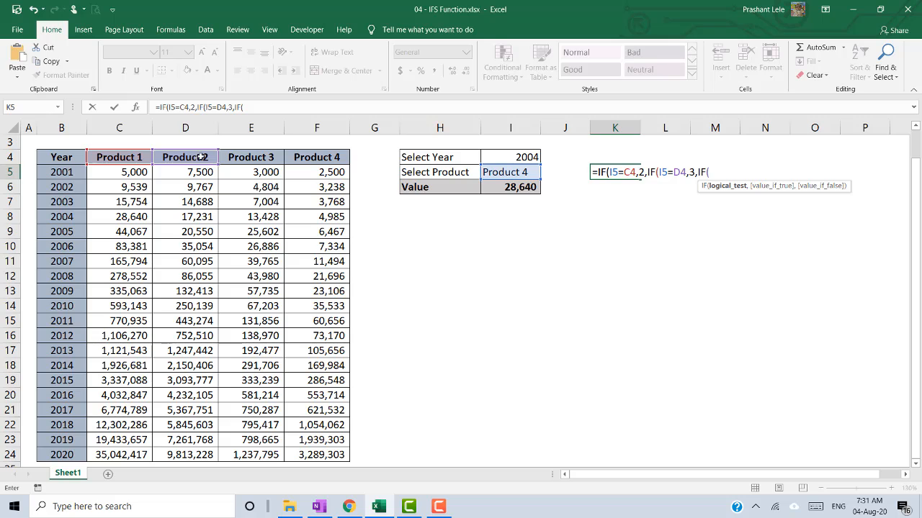
click(501, 170)
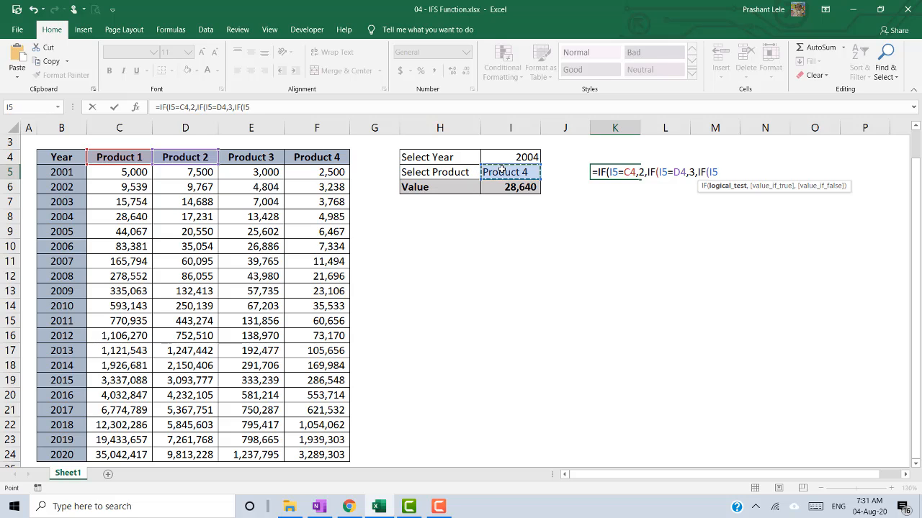
text(=)
click(242, 153)
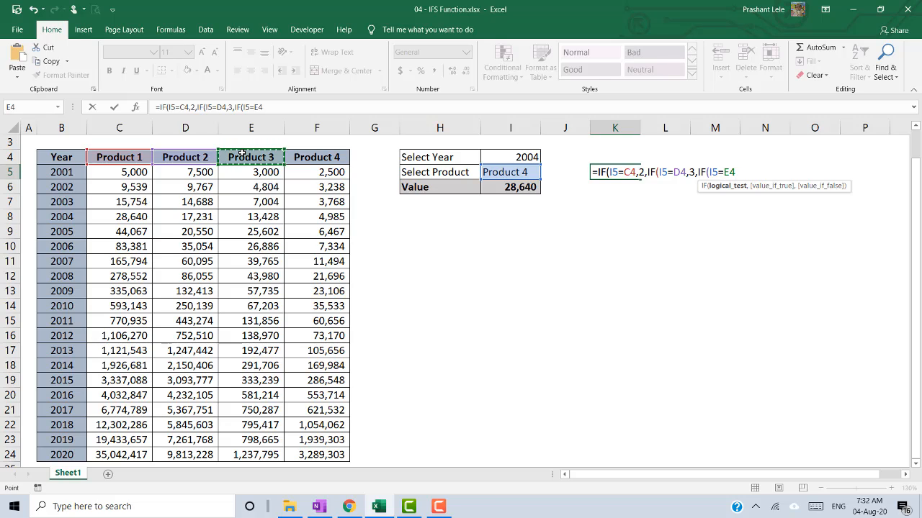
text(,4,5)
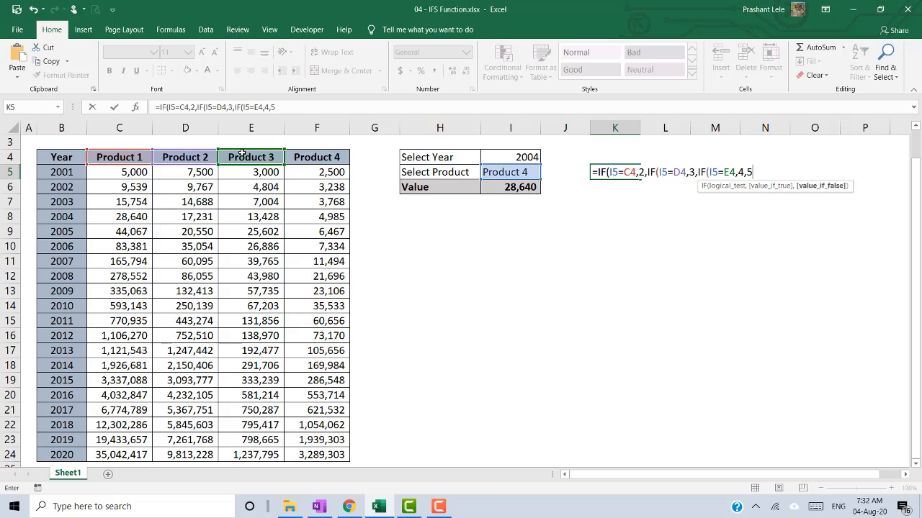
text())
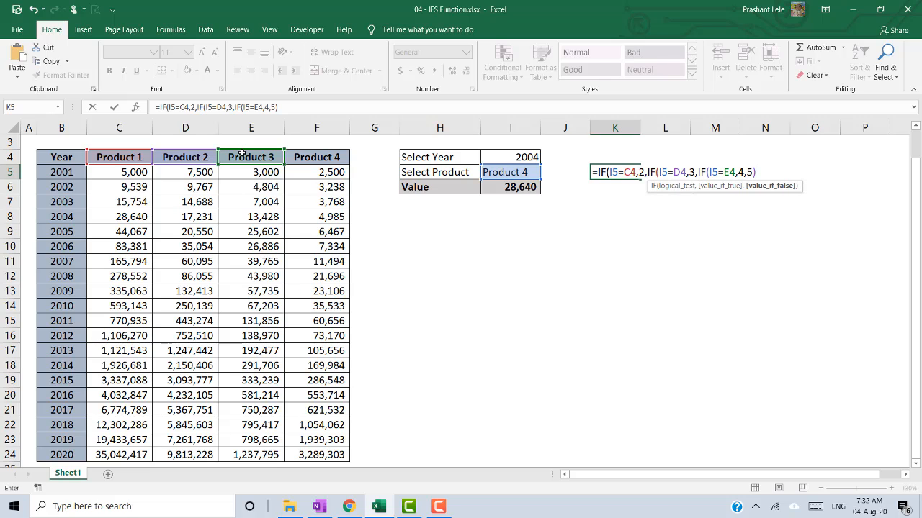
text())
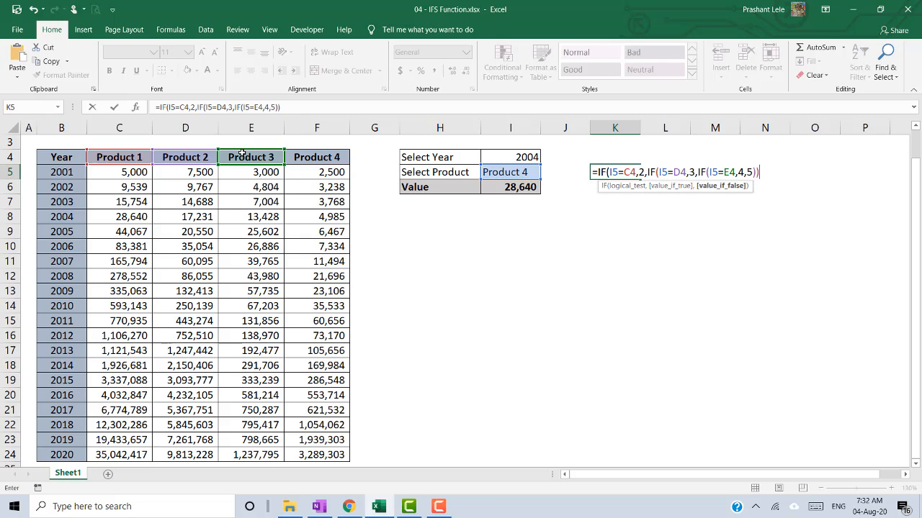
text())
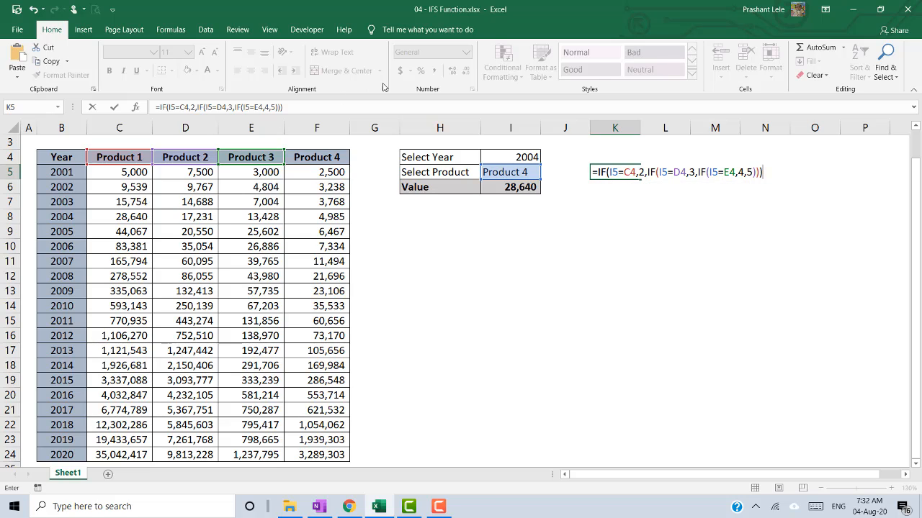
Check the outer IF's logical test, value-if-true and value-if-false arguments, and enter the nested IF formula in K5
click(602, 173)
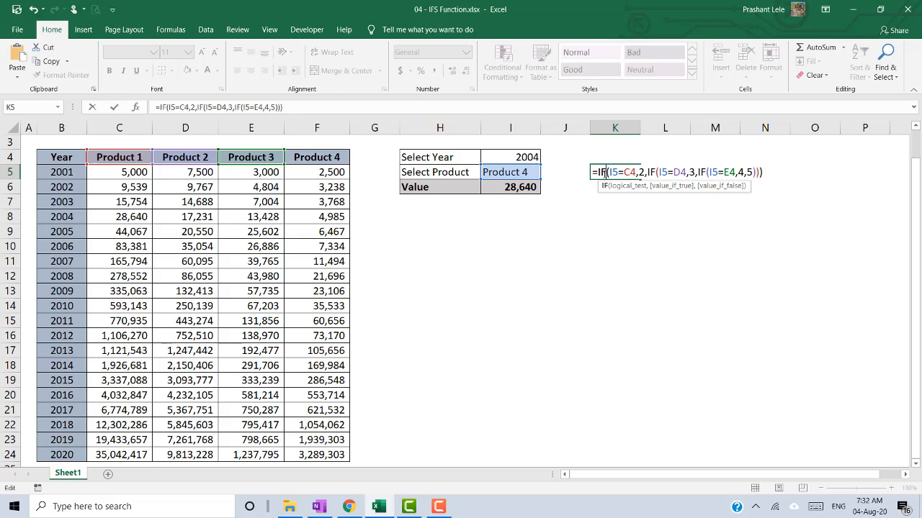
click(616, 187)
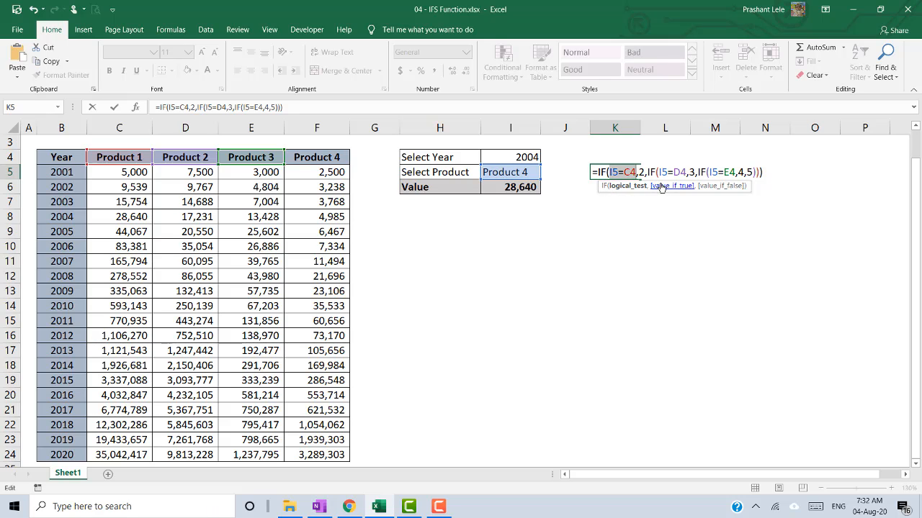
click(662, 187)
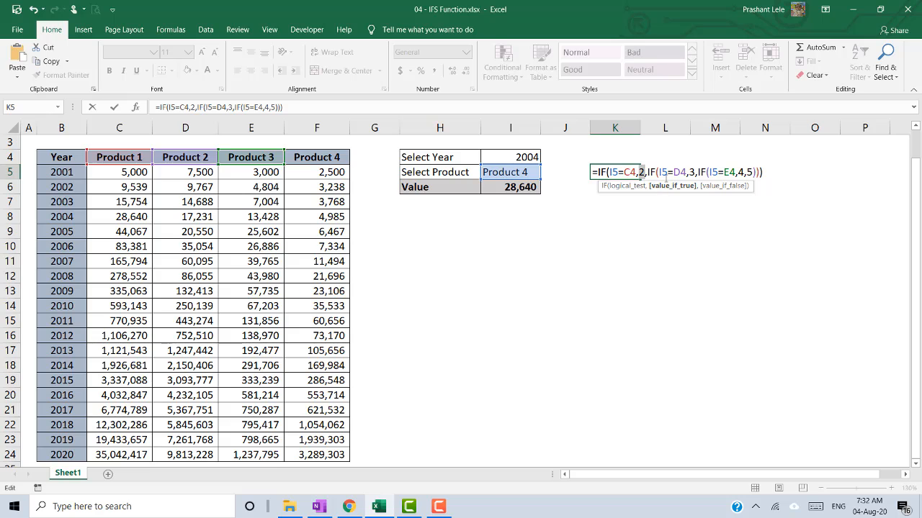
click(718, 186)
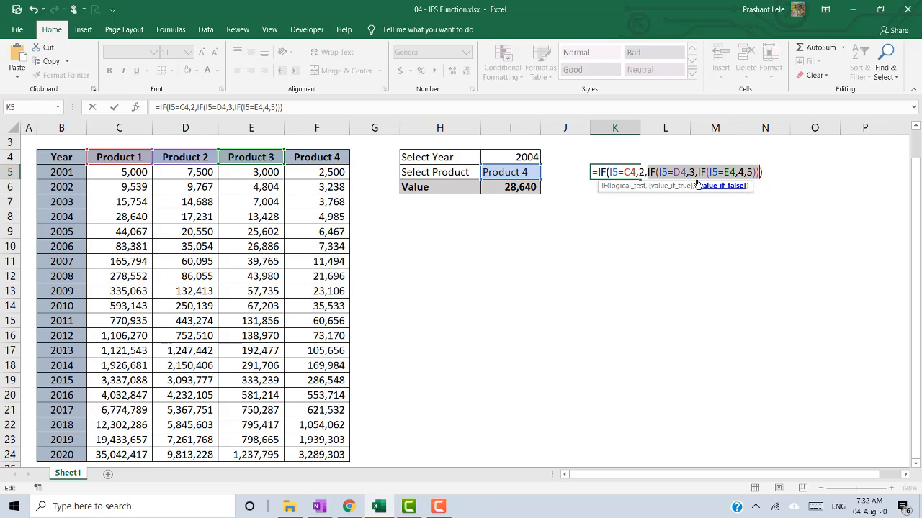
click(764, 172)
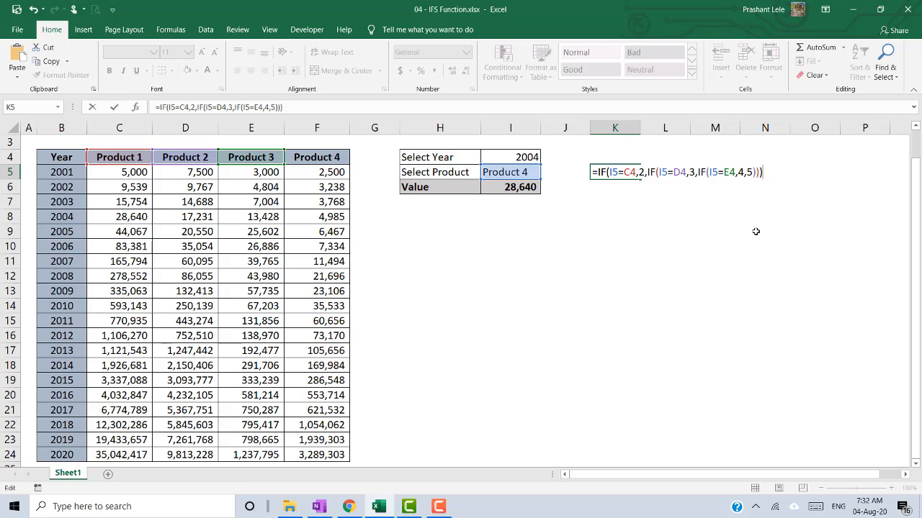
key(Return)
key(Up)
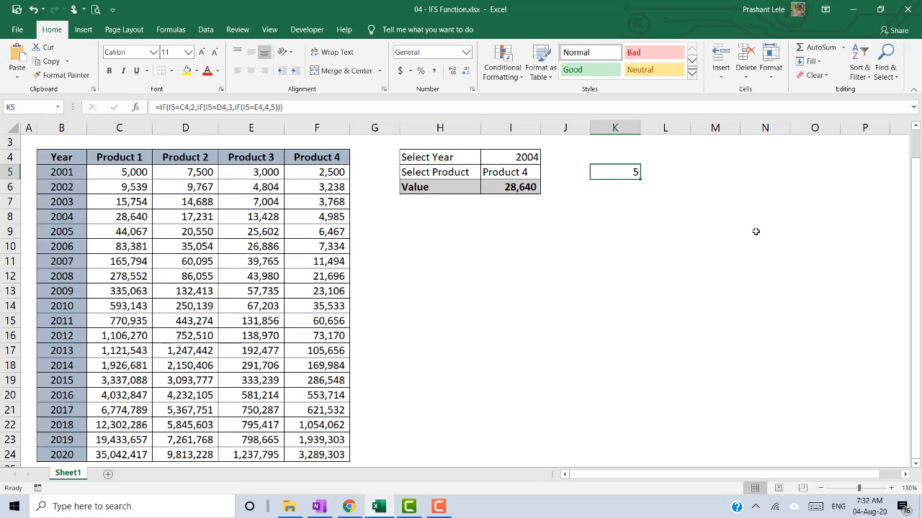
Compare the index in K5 with the selected product in I5 and the matching Product 4 header in F4
key(Left)
key(Right)
key(Left)
key(Left)
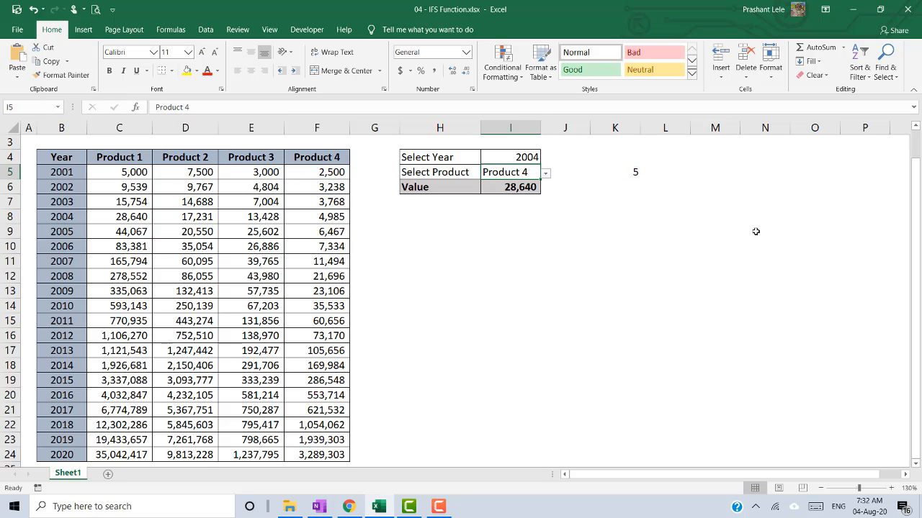
key(Left)
key(Left)
key(Left)
key(Up)
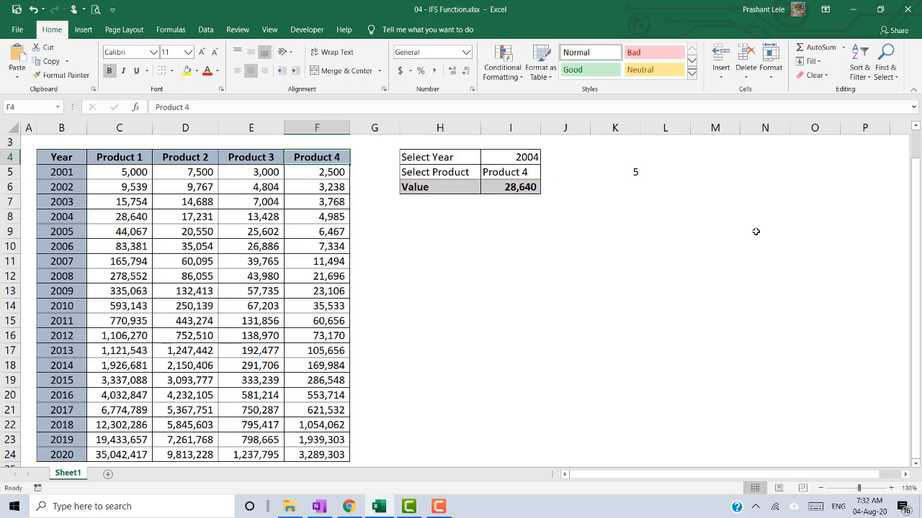
Test the K5 index by changing the selected product in I5 to Product 1, Product 2, Product 3 and back to Product 4
key(Right)
key(Right)
key(Right)
key(Right)
key(Down)
key(Left)
key(alt+Down)
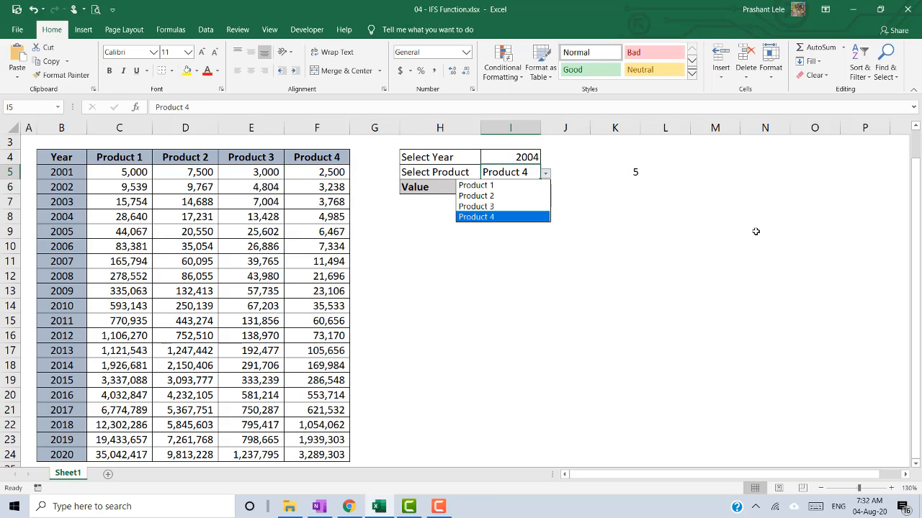
key(Up)
key(Up)
key(Up)
key(Return)
key(alt+Down)
key(Down)
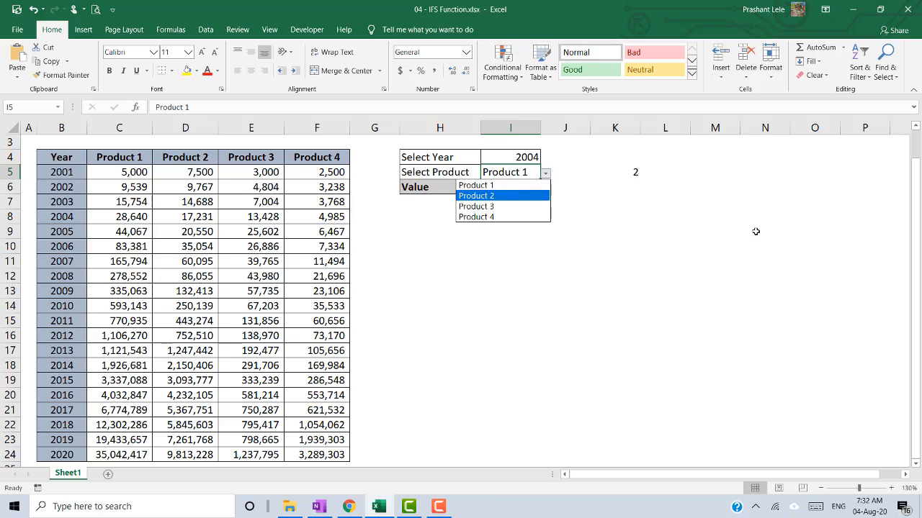
key(Return)
key(alt+Down)
key(Down)
key(Return)
key(alt+Down)
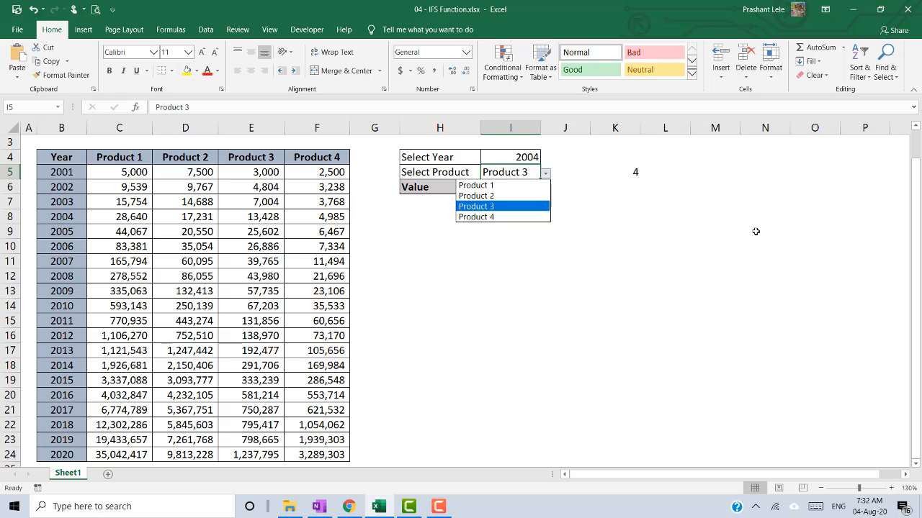
key(Down)
key(Return)
Replace the fixed column index in the VLOOKUP formula in I6 with a reference to K5
key(Down)
key(F2)
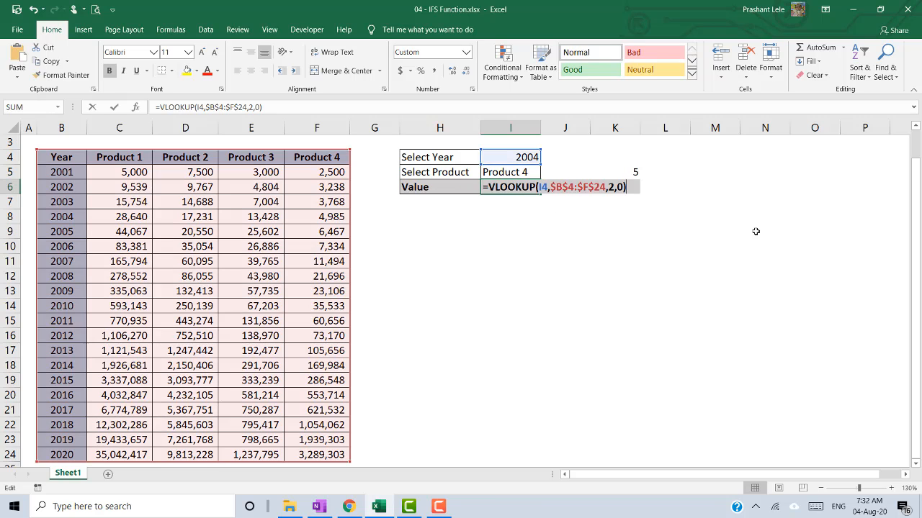
key(Left)
key(Left)
key(Left)
key(BackSpace)
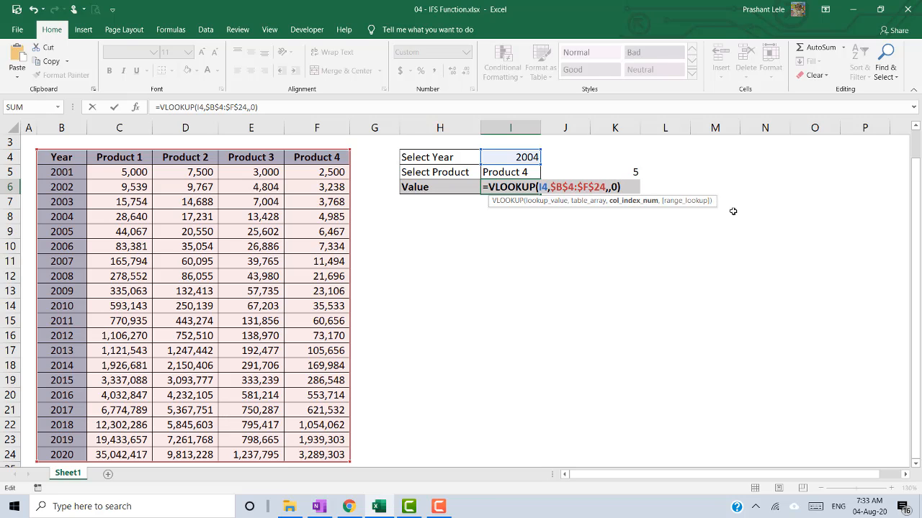
click(619, 173)
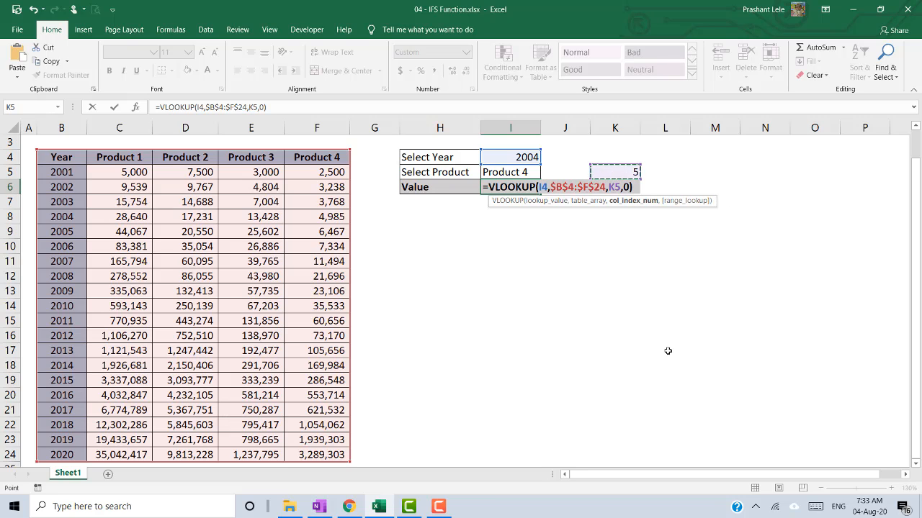
key(ctrl+Return)
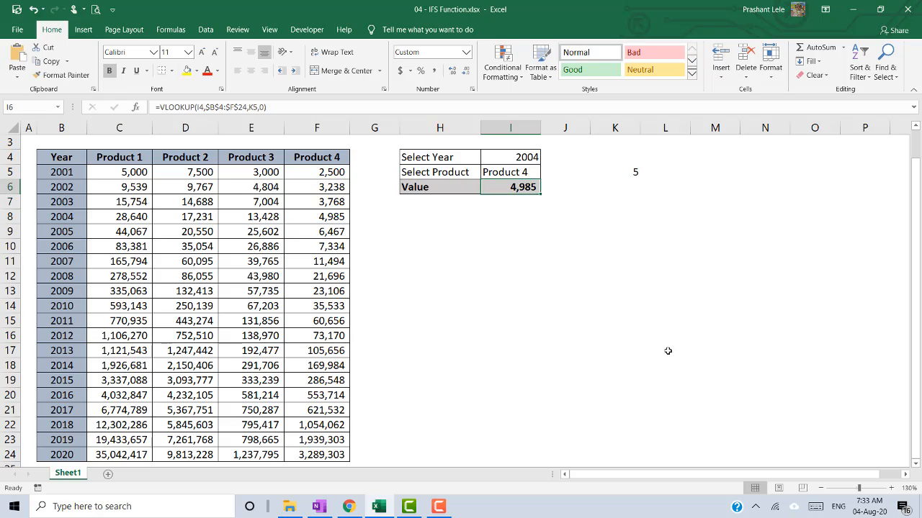
Compare the lookup result with the 2004 figure for Product 4 in the table and select the year cell I4
key(Up)
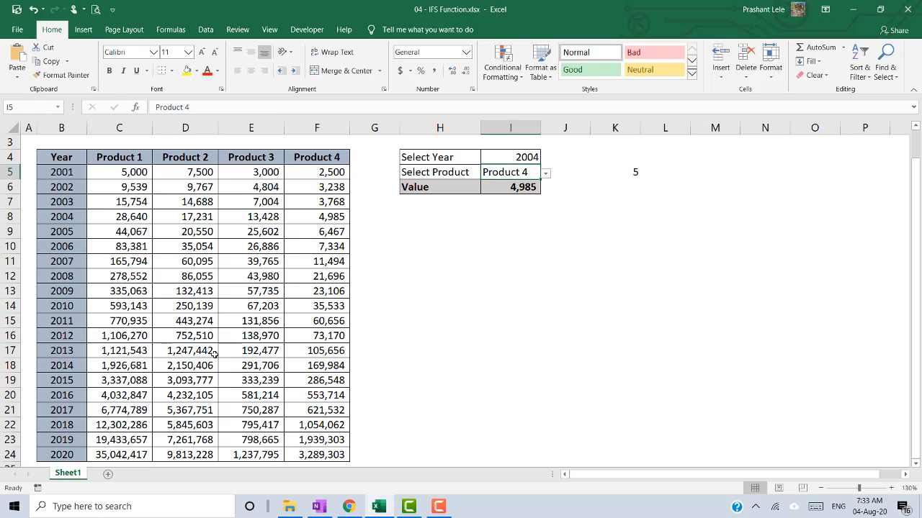
click(333, 219)
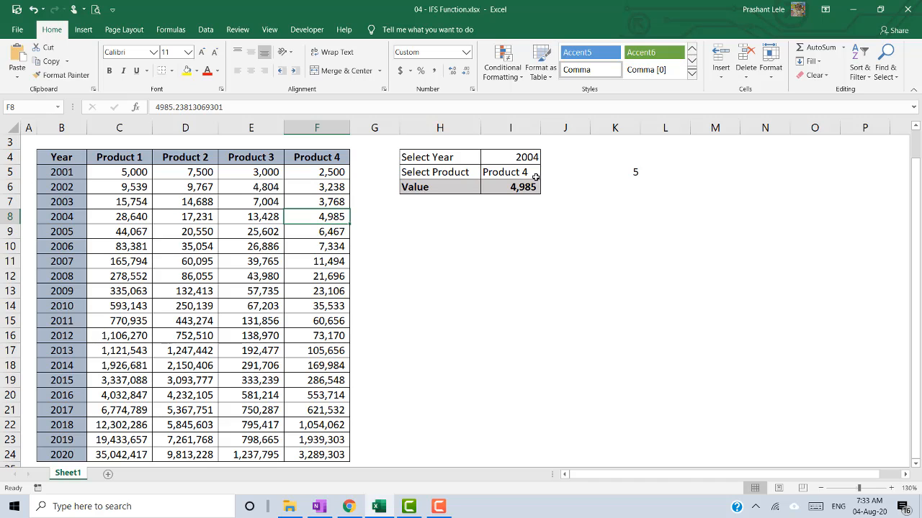
click(523, 159)
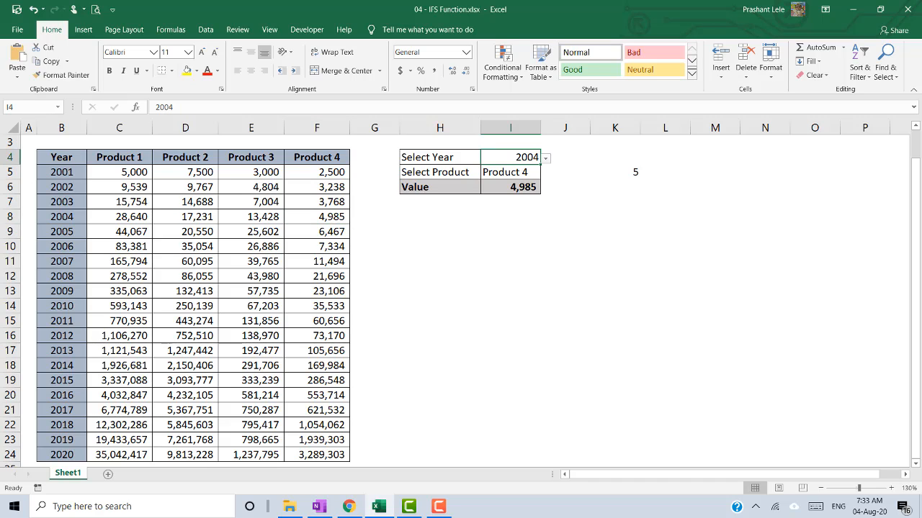
Test the lookup by selecting year 2006 in I4 and Product 2 in I5
key(alt+Down)
key(Down)
key(Down)
key(Return)
key(alt+Down)
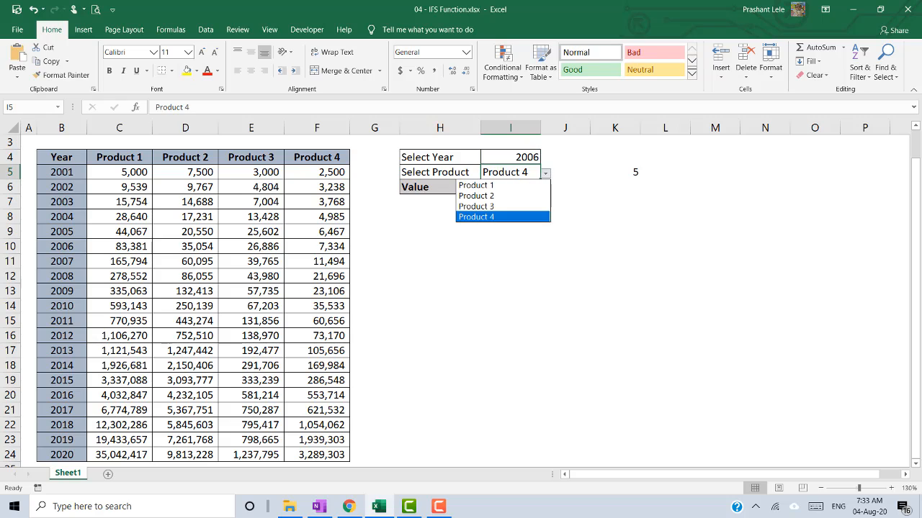
key(Up)
key(Up)
key(Return)
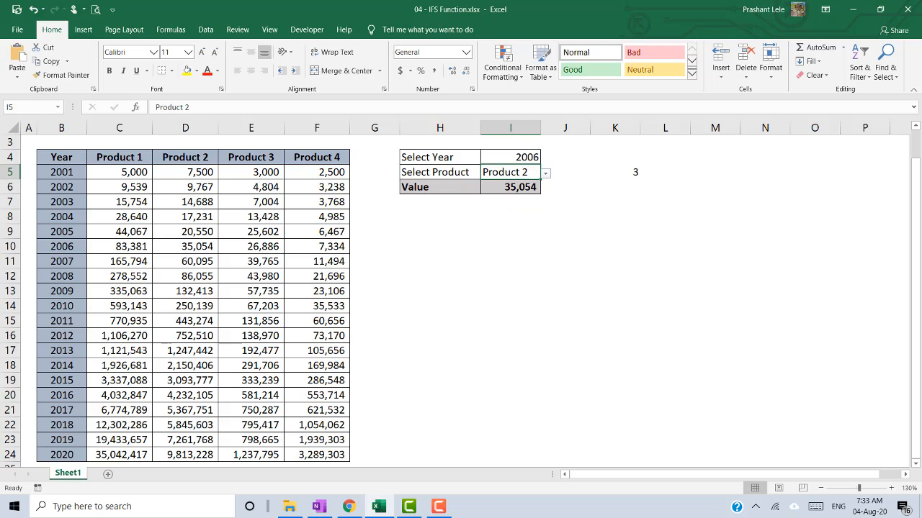
Test the lookup with year 2008 selected in I4 and Product 4 in I5
key(Up)
key(alt+Down)
key(Down)
key(Down)
key(Return)
key(Down)
key(alt+Down)
key(Down)
key(Down)
key(Return)
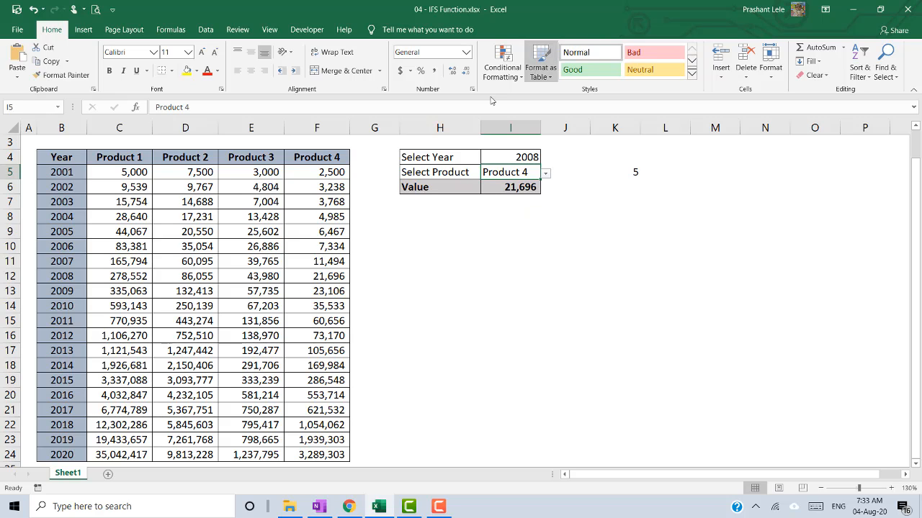
Examine the lookup block in H4:I6 and the nested IF formula behind K5
drag(422, 141, 543, 185)
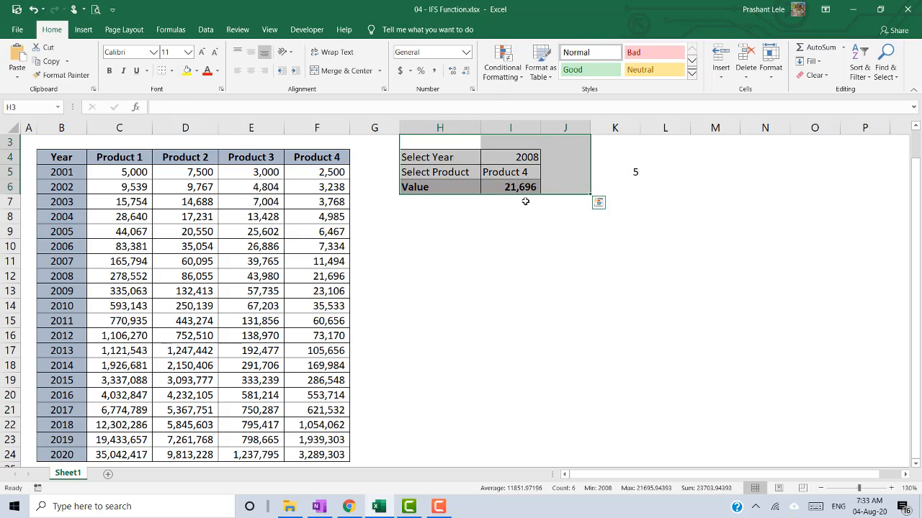
click(627, 175)
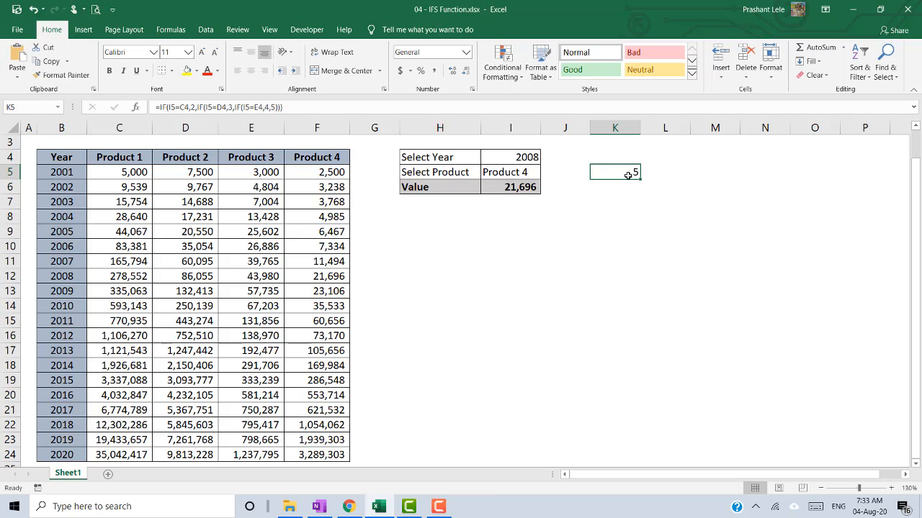
key(F2)
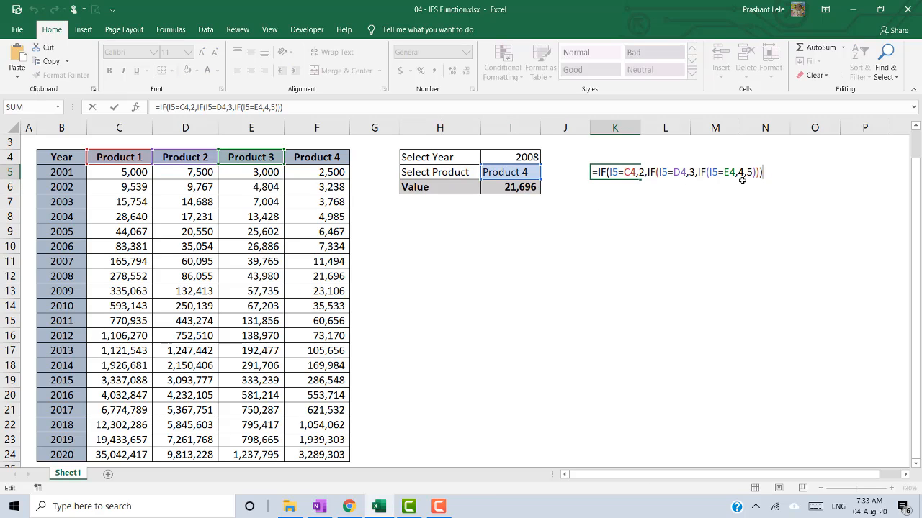
key(Escape)
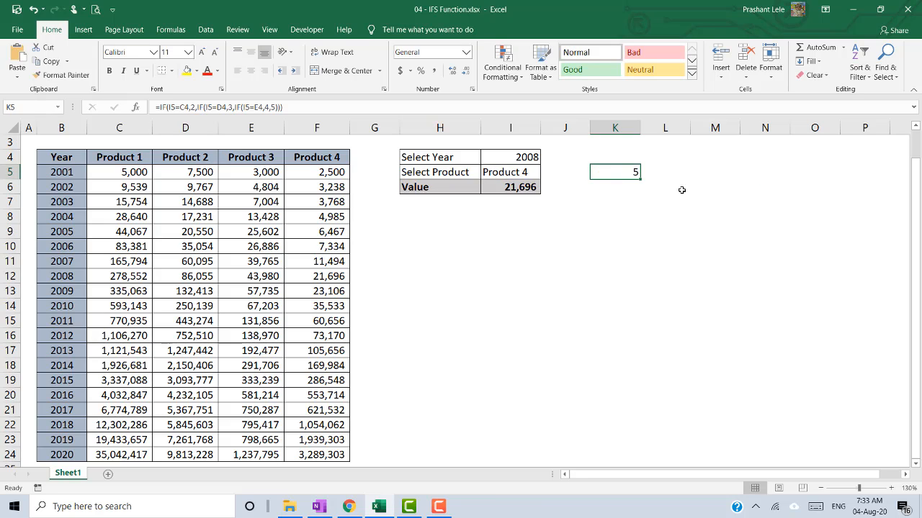
key(F2)
key(Escape)
Display the formula of K5 as text in L5 using FORMULATEXT
key(Right)
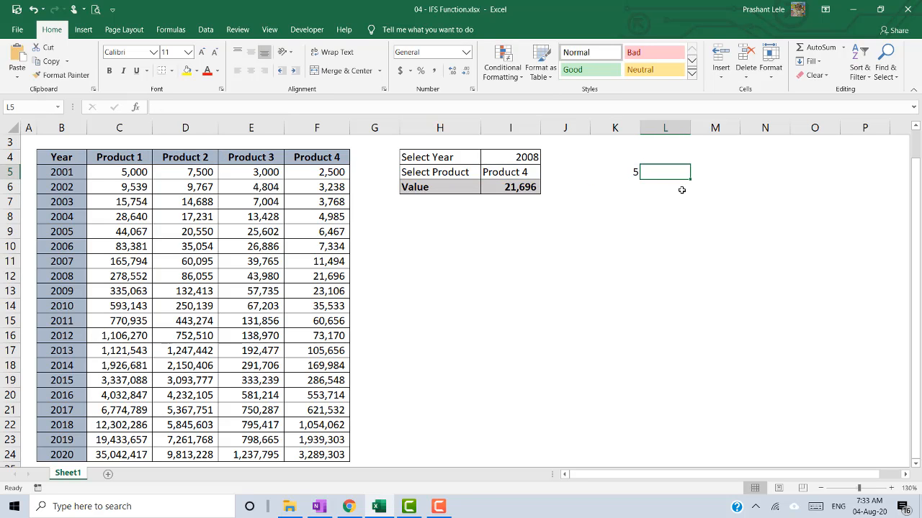
text(=)
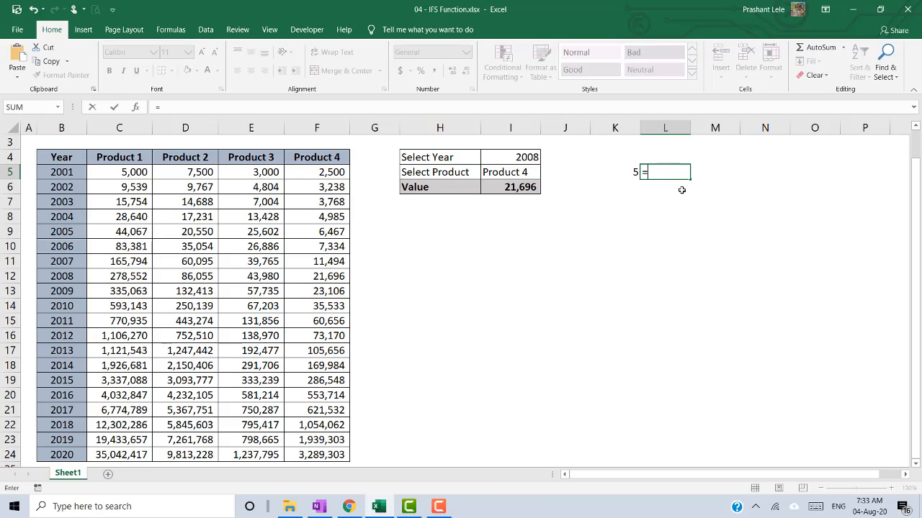
text(te)
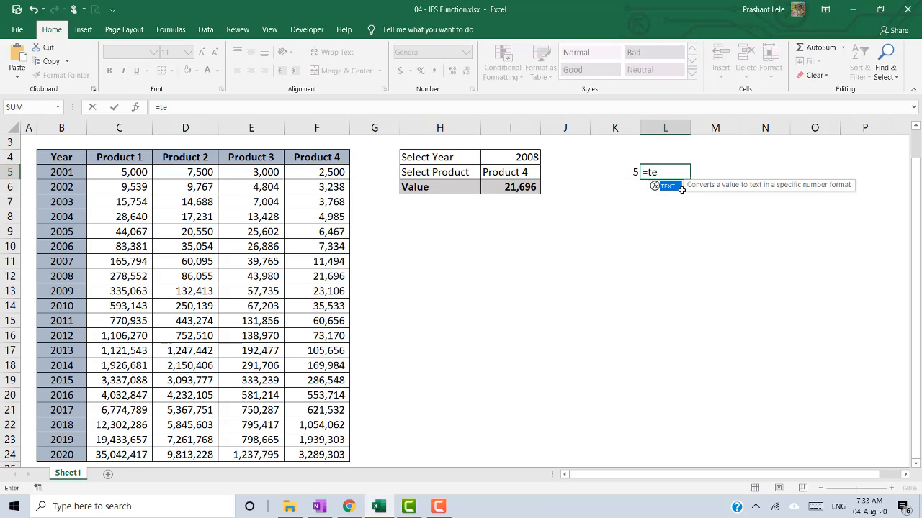
key(BackSpace)
key(BackSpace)
text(for)
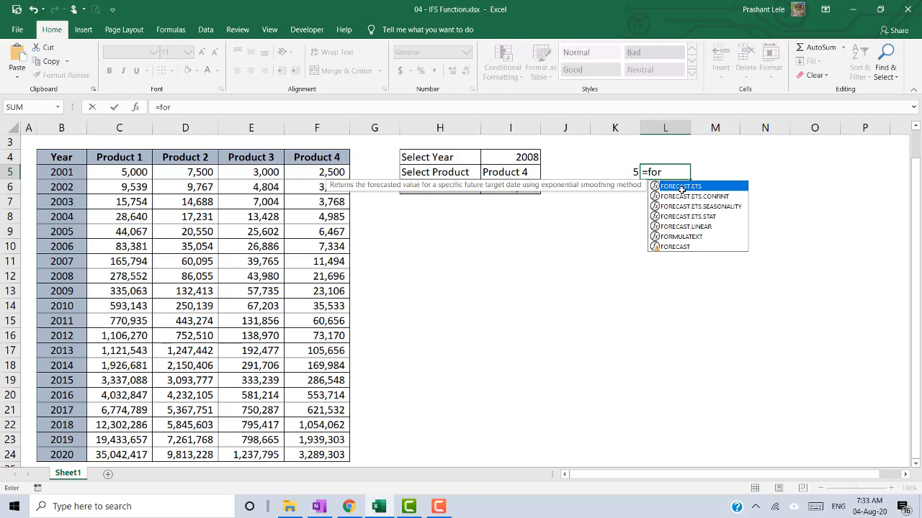
text(mu)
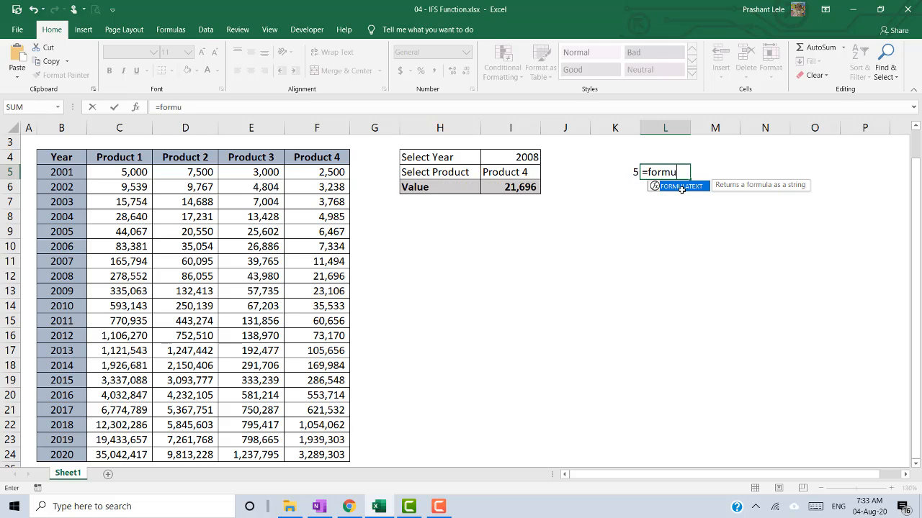
key(Tab)
key(Left)
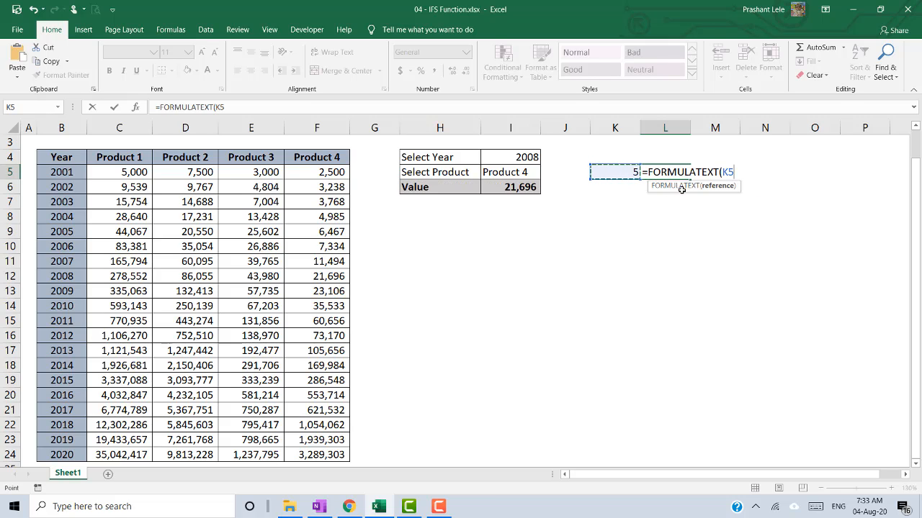
key(Return)
key(Down)
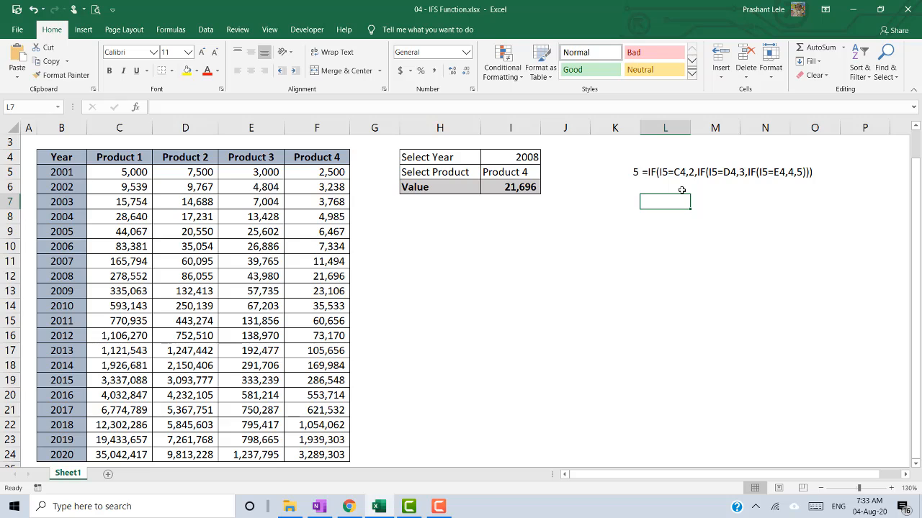
Compare the formula text in L5 with the nested IF formula in K5
key(Up)
key(Up)
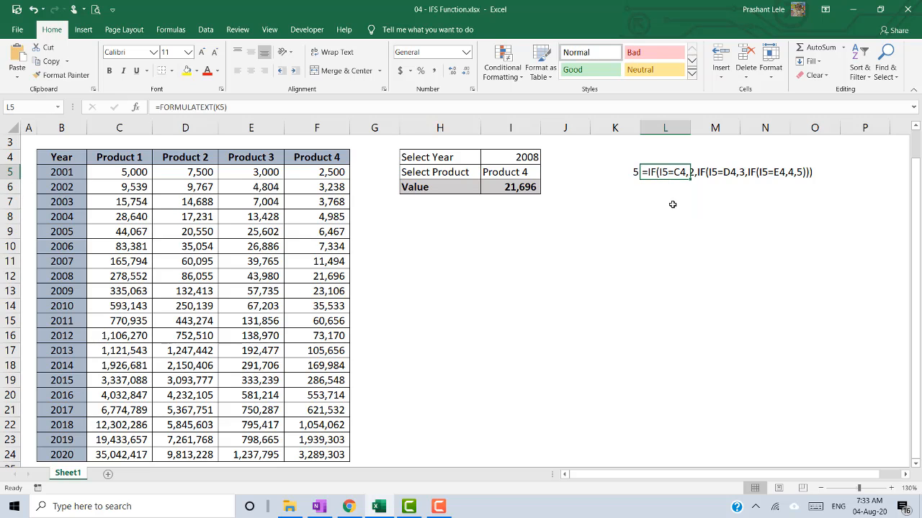
key(Down)
key(Down)
key(Down)
key(Up)
key(Up)
key(Up)
key(Left)
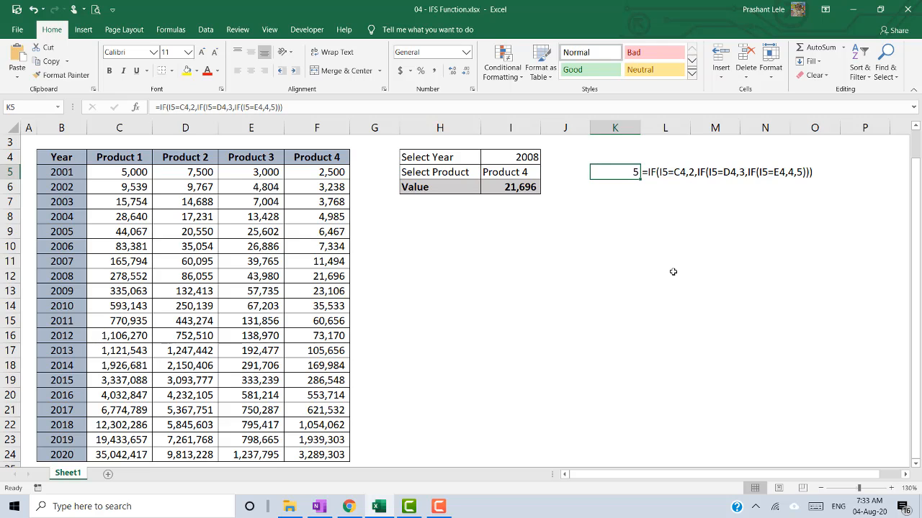
key(F2)
key(Escape)
key(Up)
key(Up)
key(Up)
key(Up)
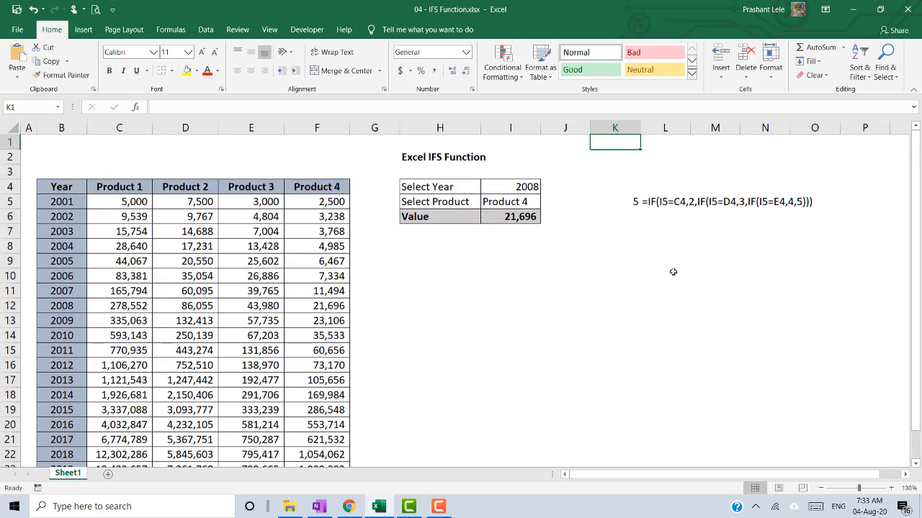
key(ctrl+Home)
key(Right)
key(Right)
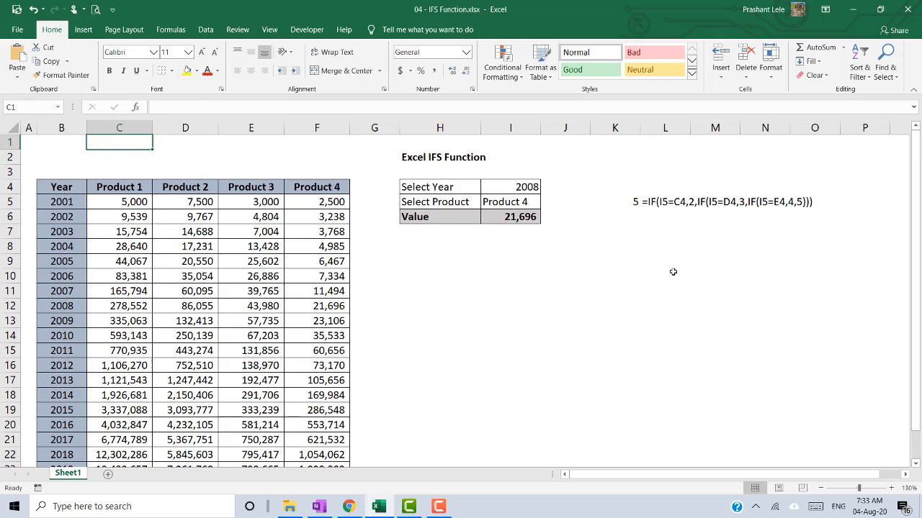
key(ctrl+Down)
key(Left)
key(ctrl+Up)
key(Left)
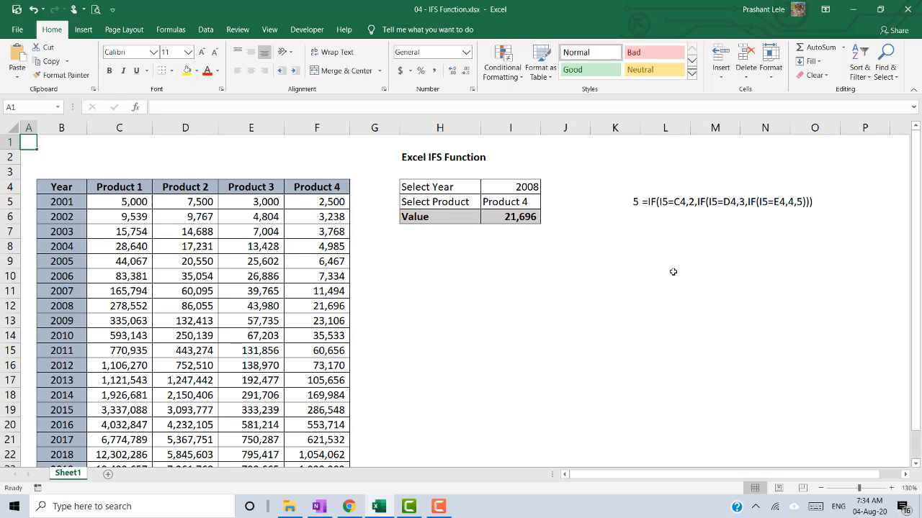
key(Right)
key(ctrl+Down)
key(ctrl+Right)
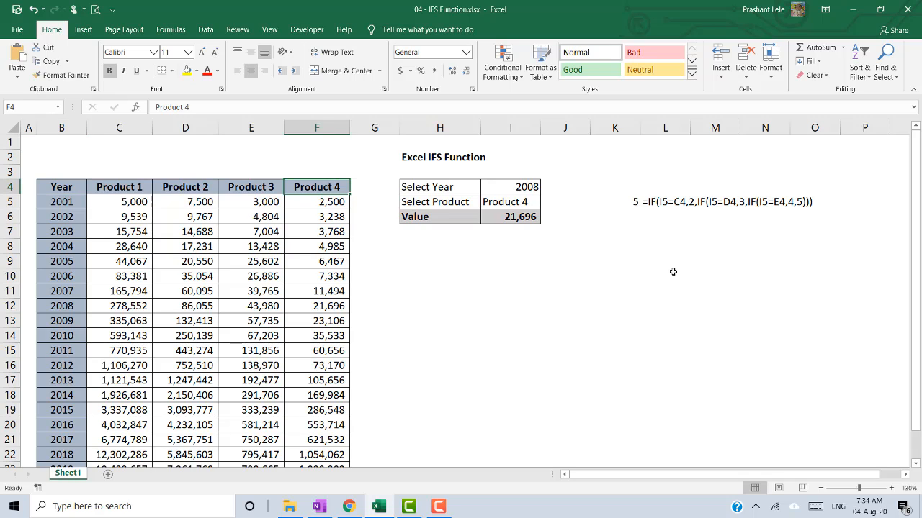
key(Right)
key(Right)
key(Right)
key(Right)
key(Right)
key(Right)
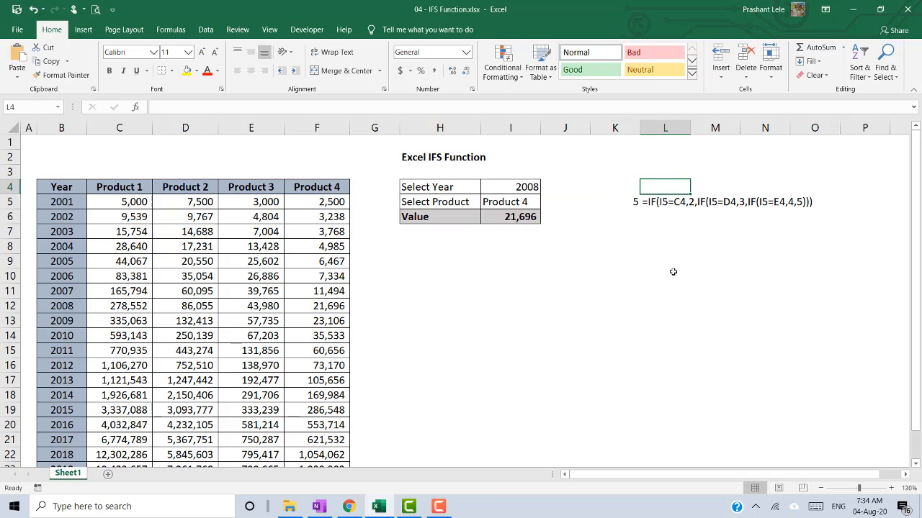
key(Down)
key(Left)
key(Right)
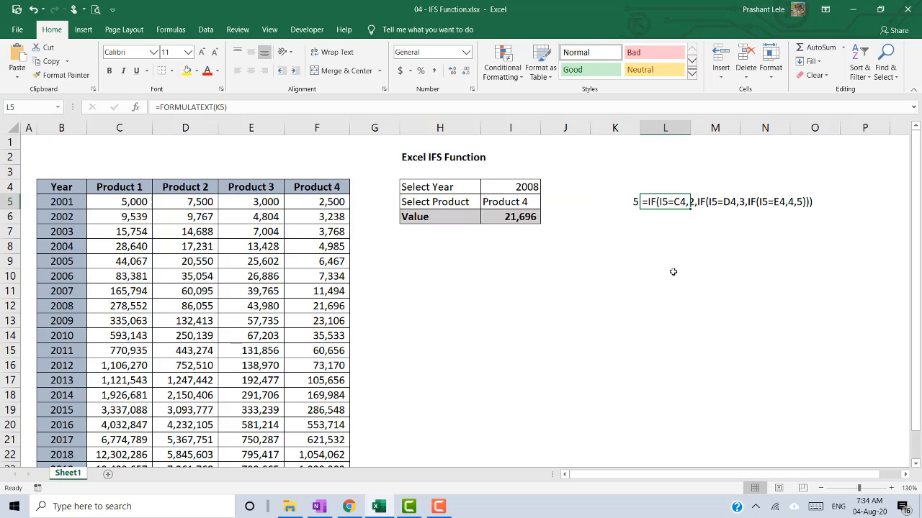
Return to cell A1, close the workbook and switch to Chrome
key(ctrl+Home)
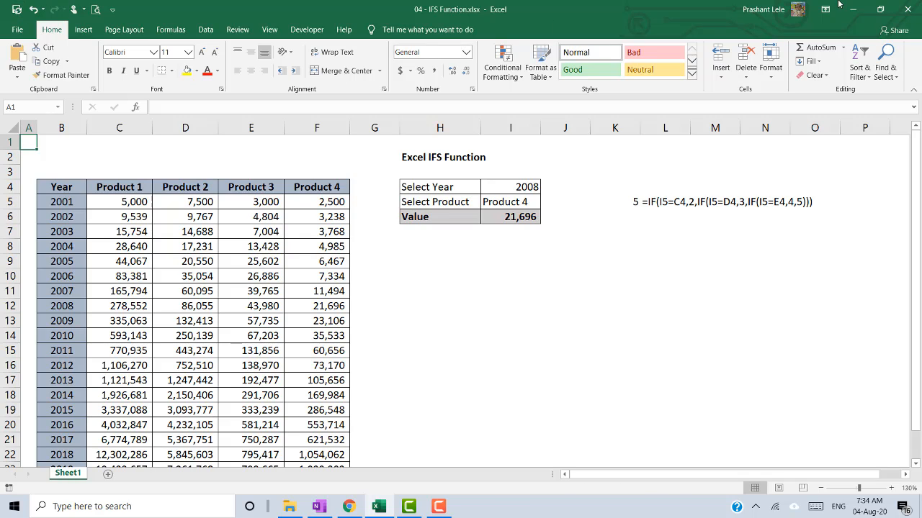
click(906, 10)
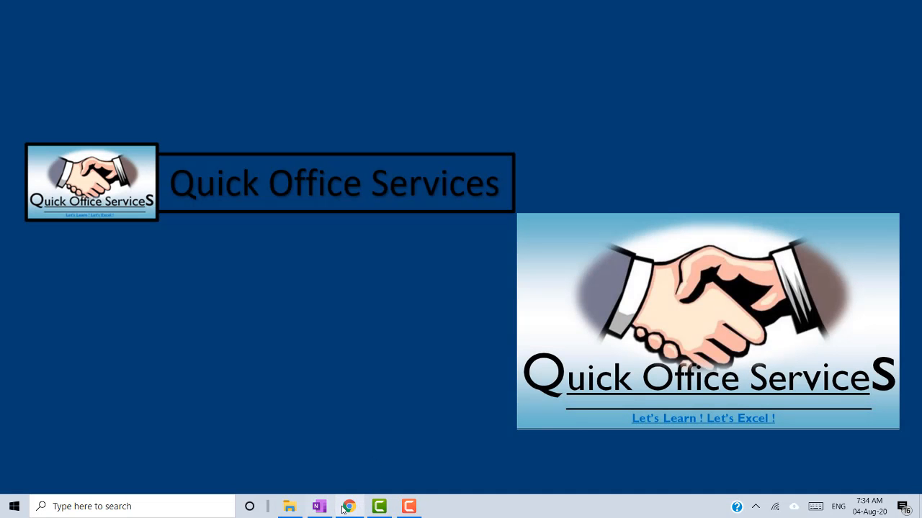
click(346, 508)
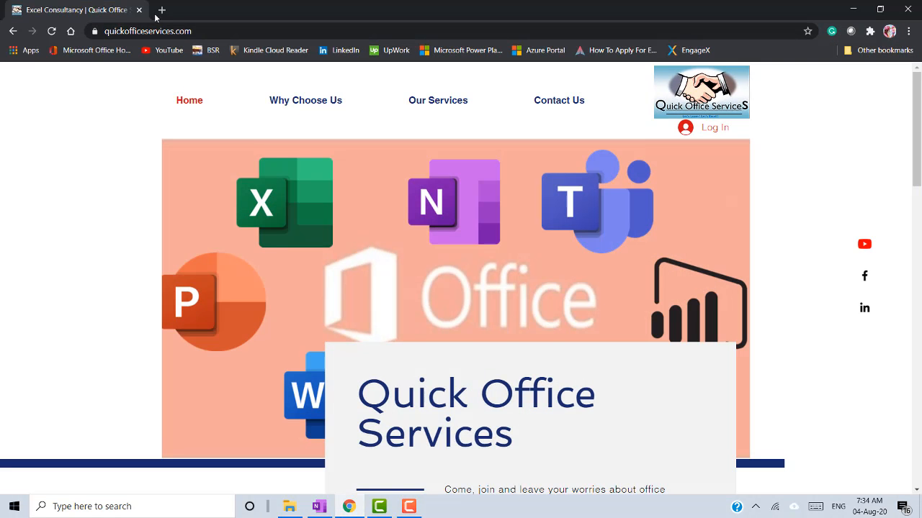
Open Microsoft Office Home and sign in with the saved account and its prefilled password
click(83, 52)
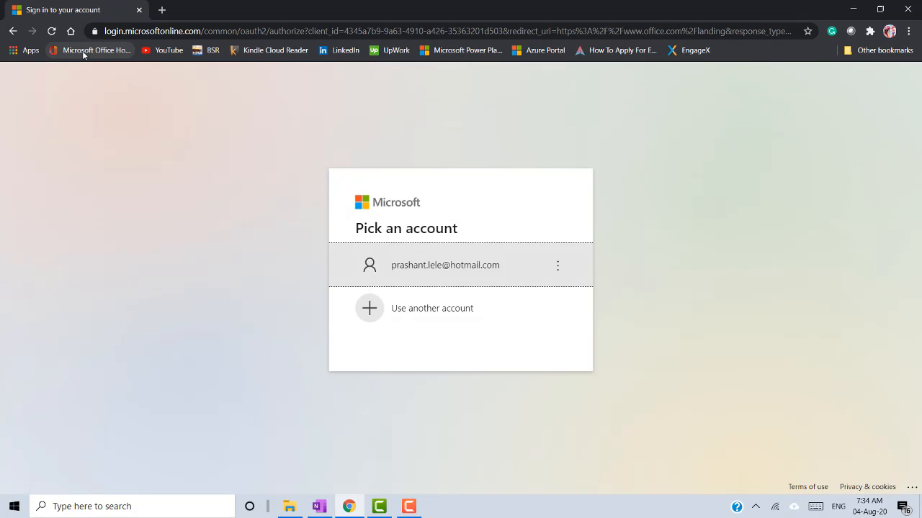
click(423, 262)
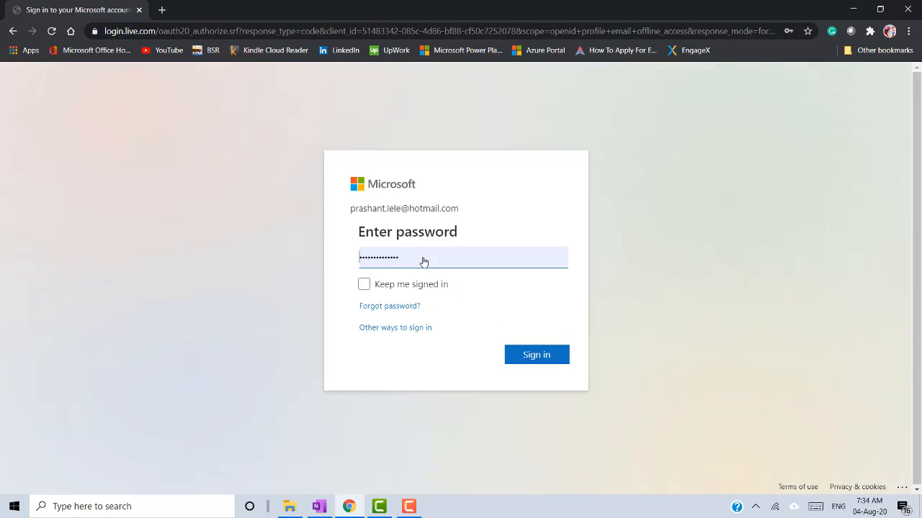
click(514, 354)
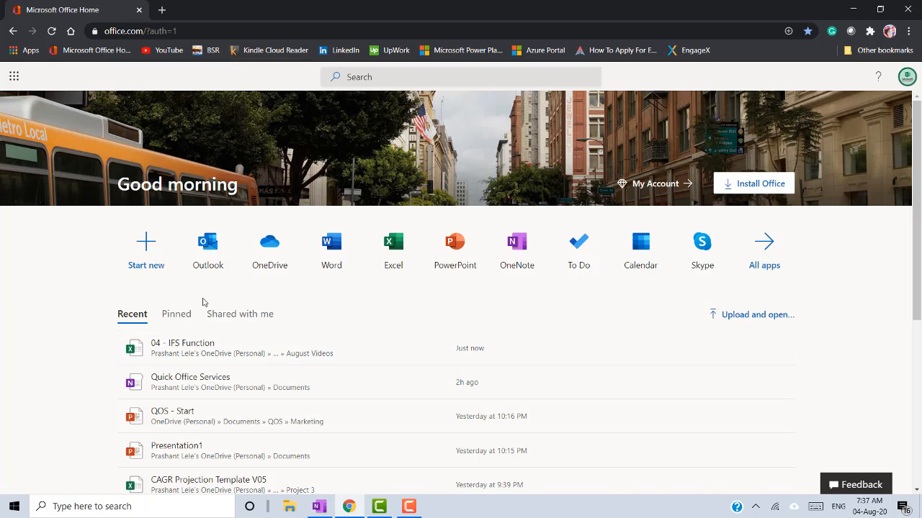
Open the recent workbook 04 - IFS Function in Excel for the web and inspect the nested IF formula in K5
click(190, 353)
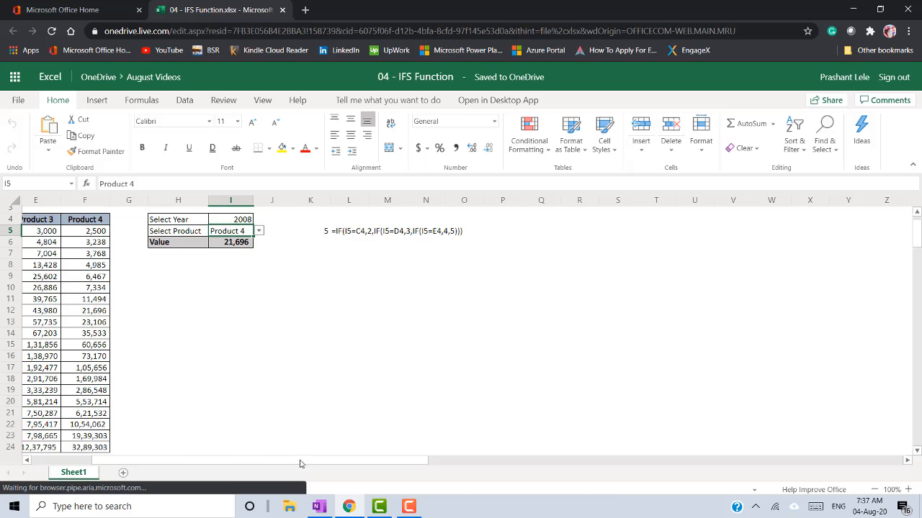
drag(300, 461, 181, 454)
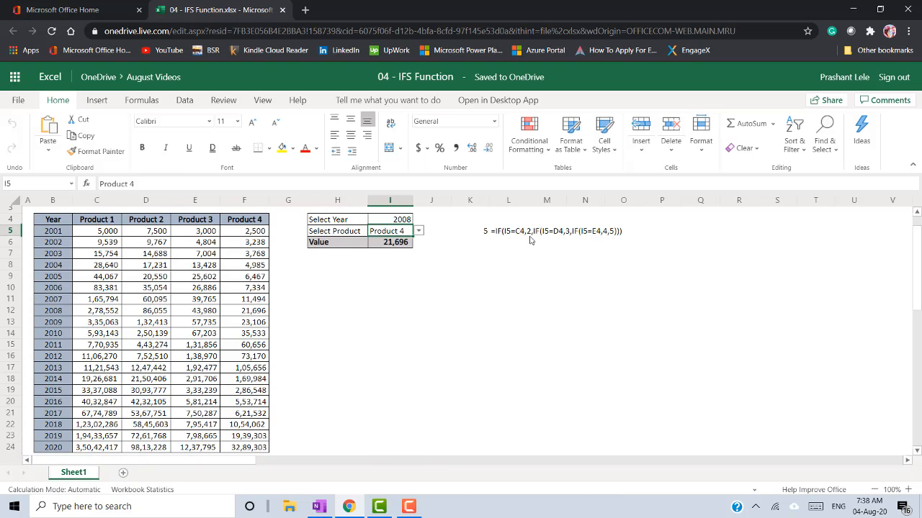
key(Right)
key(Right)
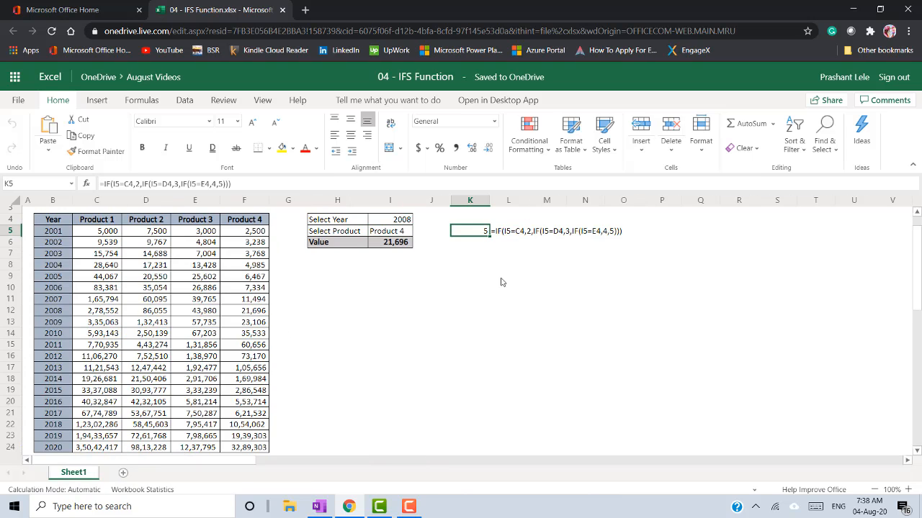
key(Down)
key(Up)
key(F2)
key(Escape)
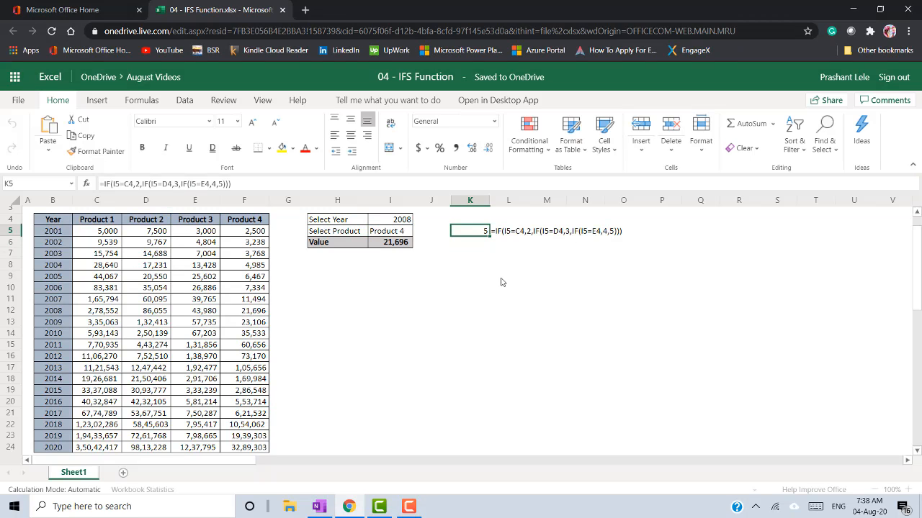
Start an IFS formula in K6 whose first test, I5=C4, returns 2
key(Down)
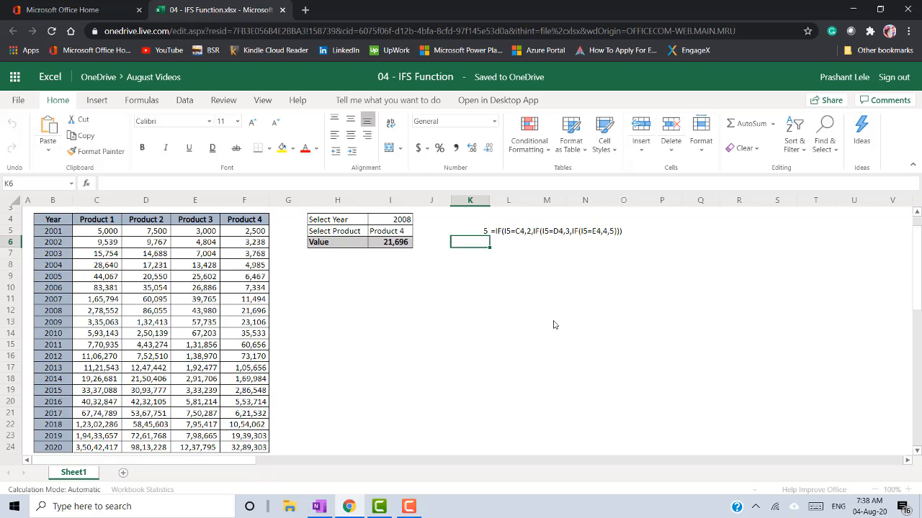
text(=)
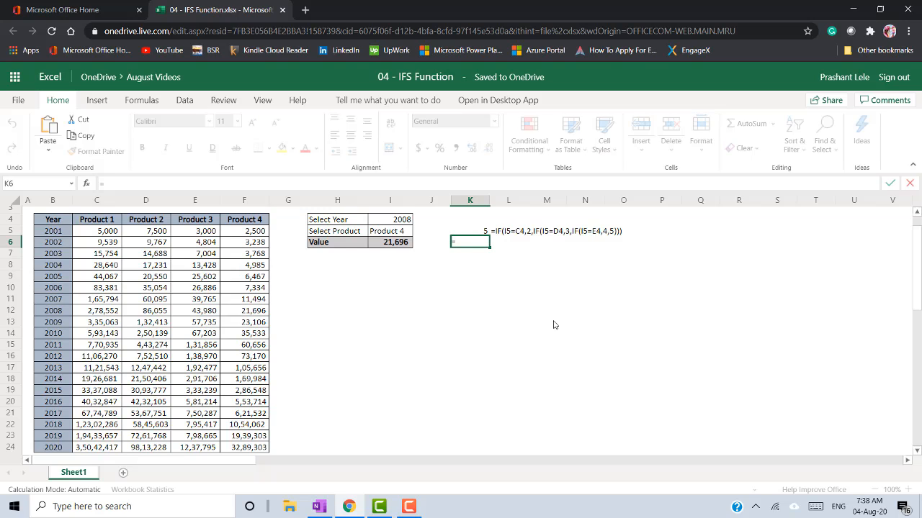
text(if)
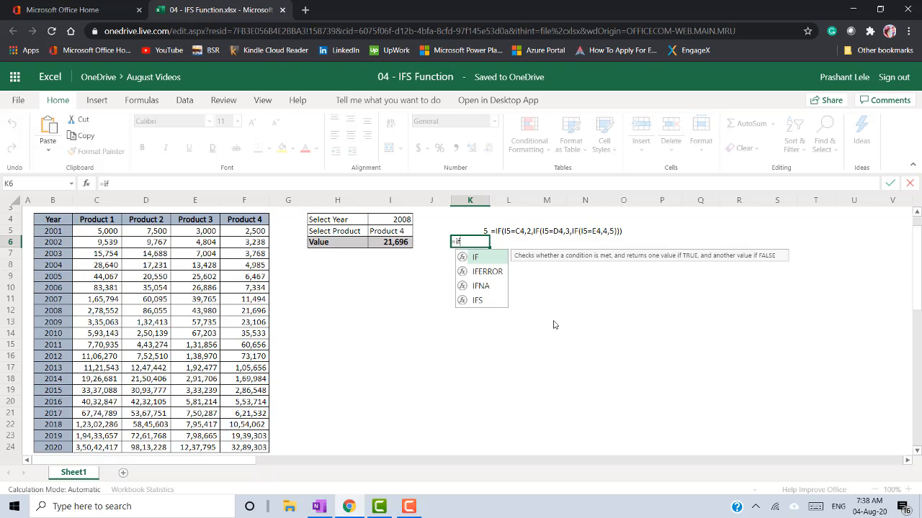
key(Down)
key(Down)
key(Down)
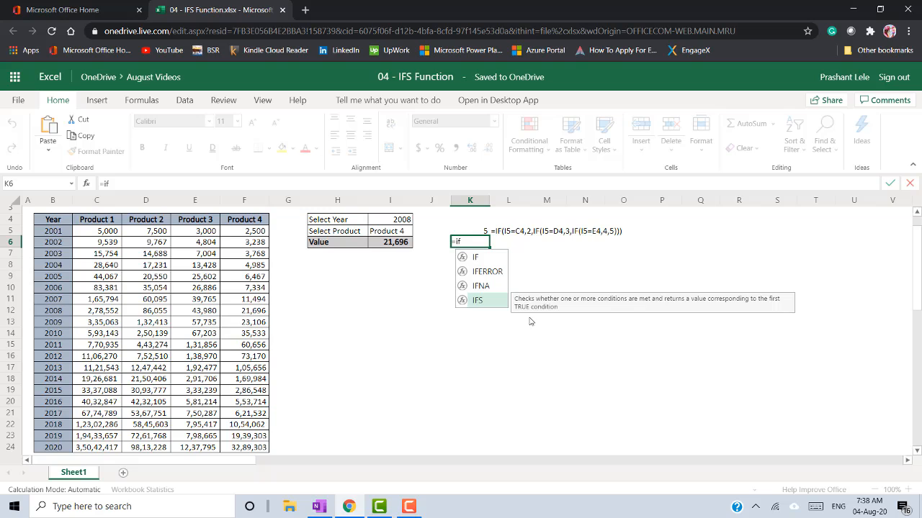
double_click(480, 301)
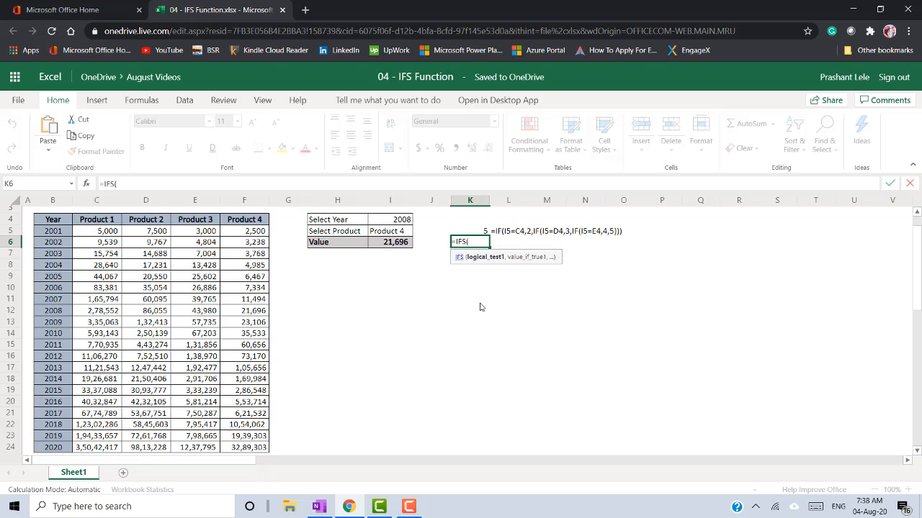
key(Left)
key(Left)
key(Up)
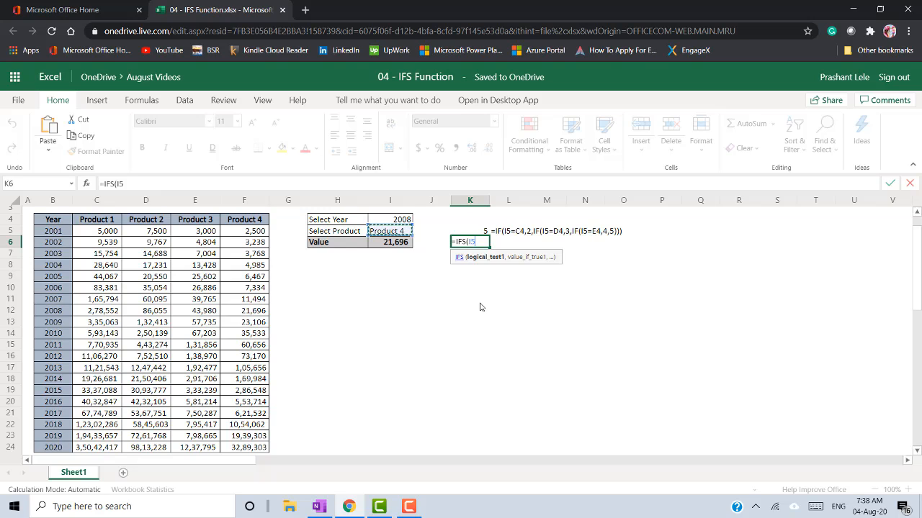
text(=)
click(106, 221)
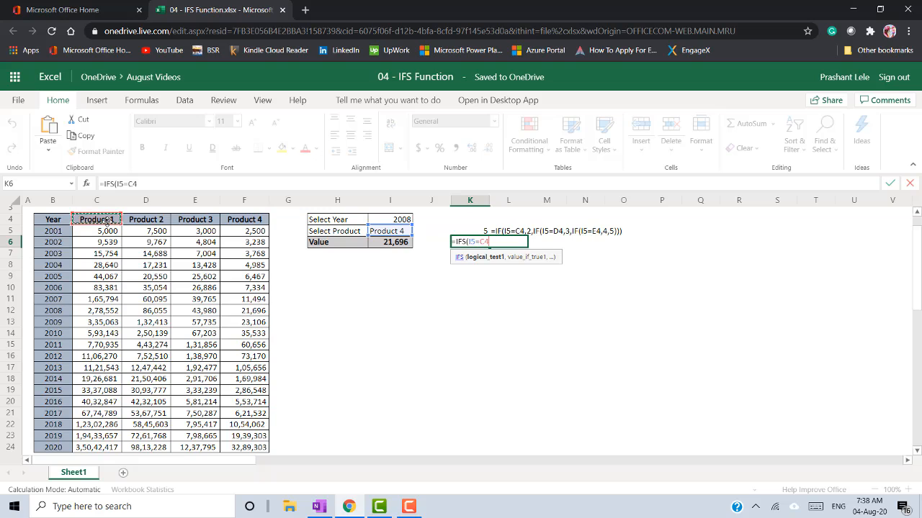
text(,2)
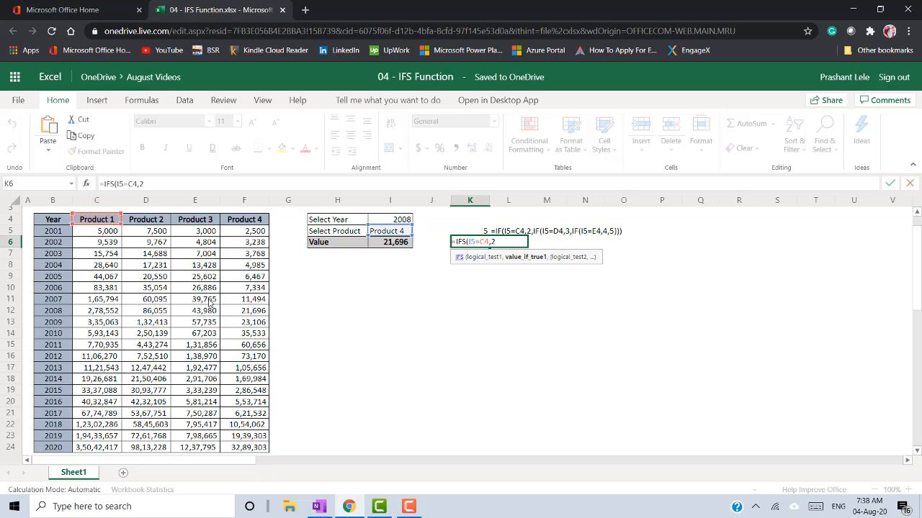
Add the test pairs I5=D4 returning 3 and I5=E4 returning 4 to the IFS formula
text(,)
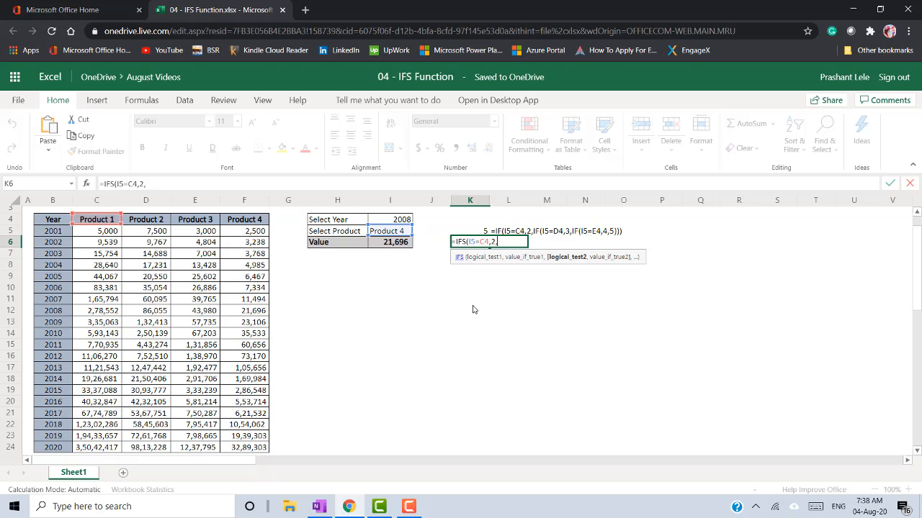
click(388, 232)
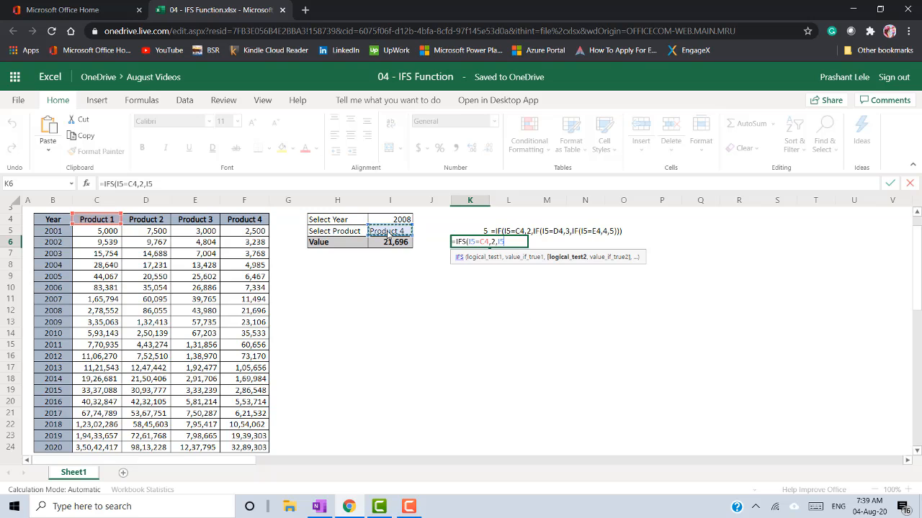
text(=)
click(143, 225)
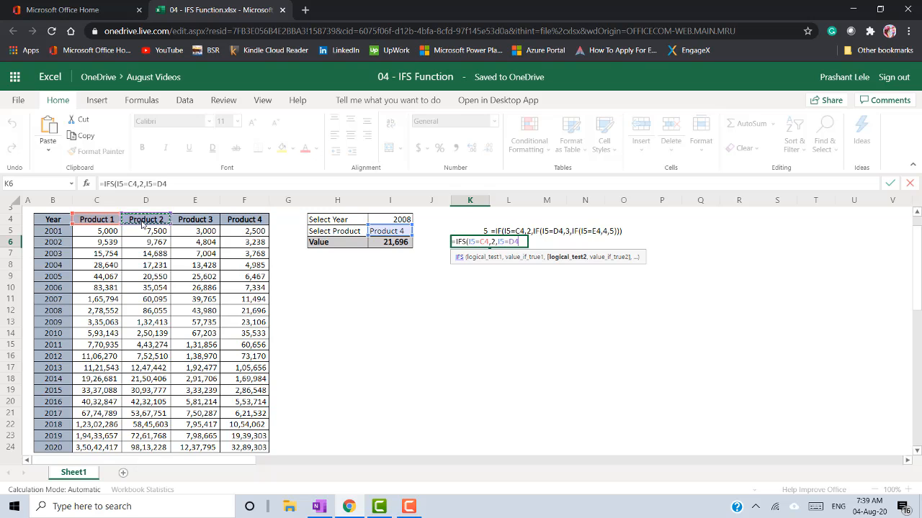
text(,3,)
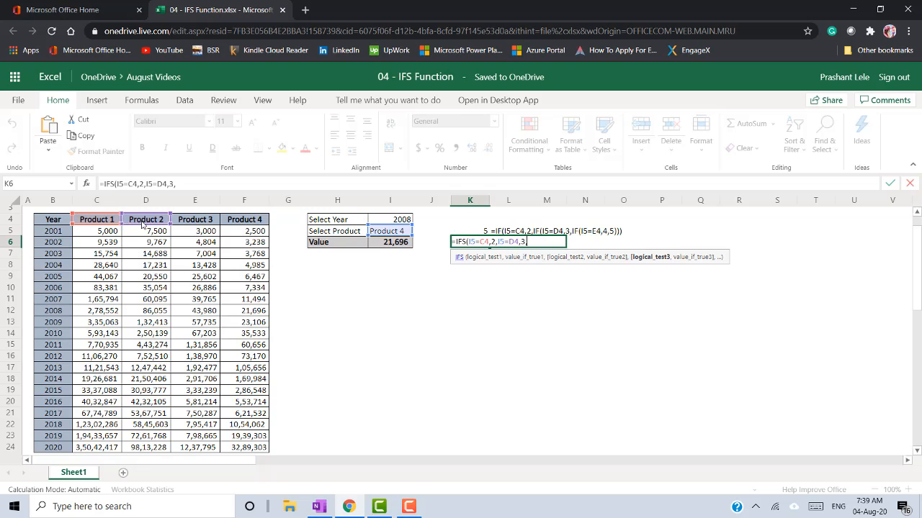
click(380, 232)
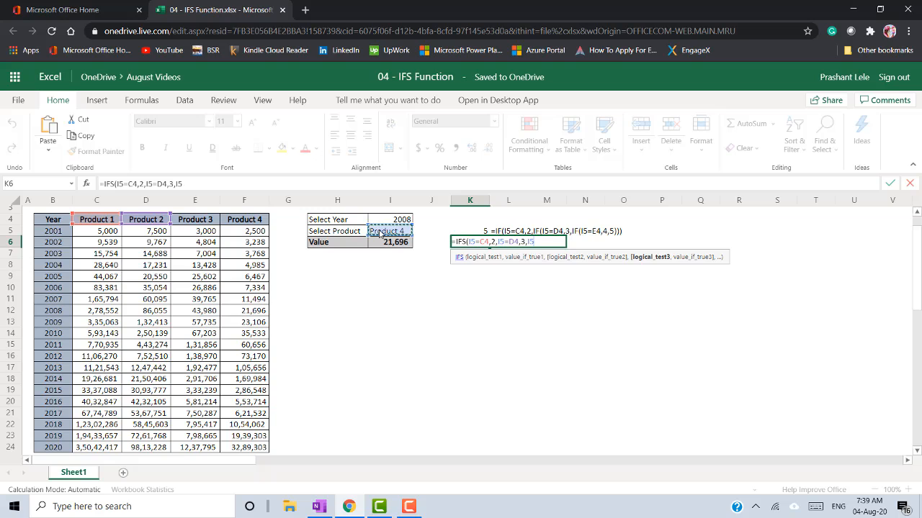
text(=)
click(200, 222)
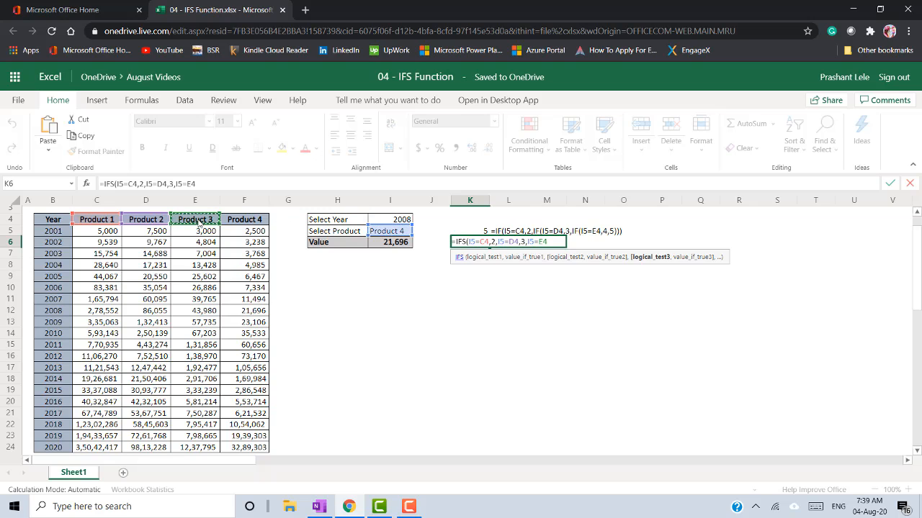
text(,4,)
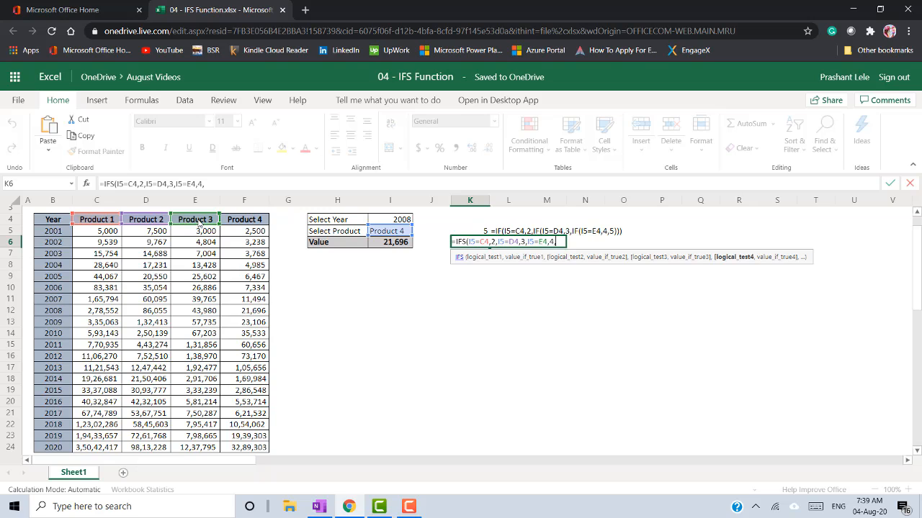
Complete the IFS formula in K6 with a fourth test, I5=F4, that returns 5
click(379, 229)
text(=)
click(248, 221)
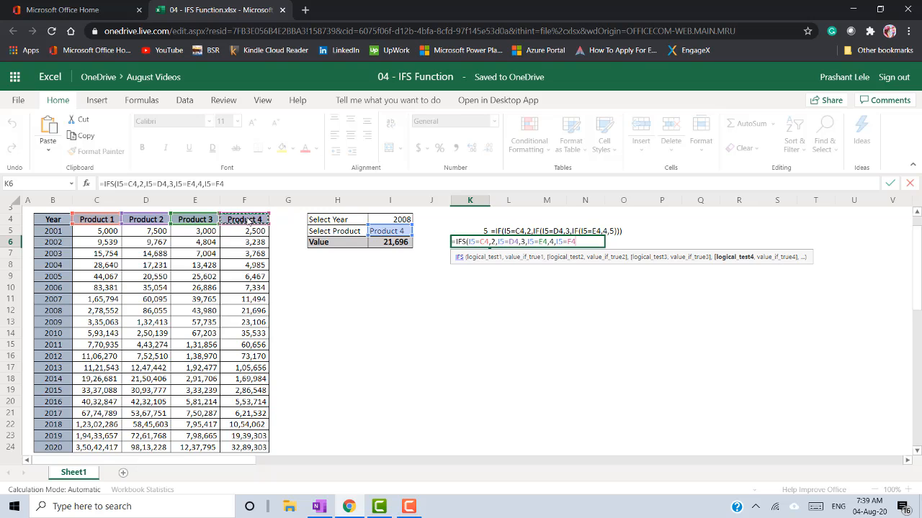
text(,5)
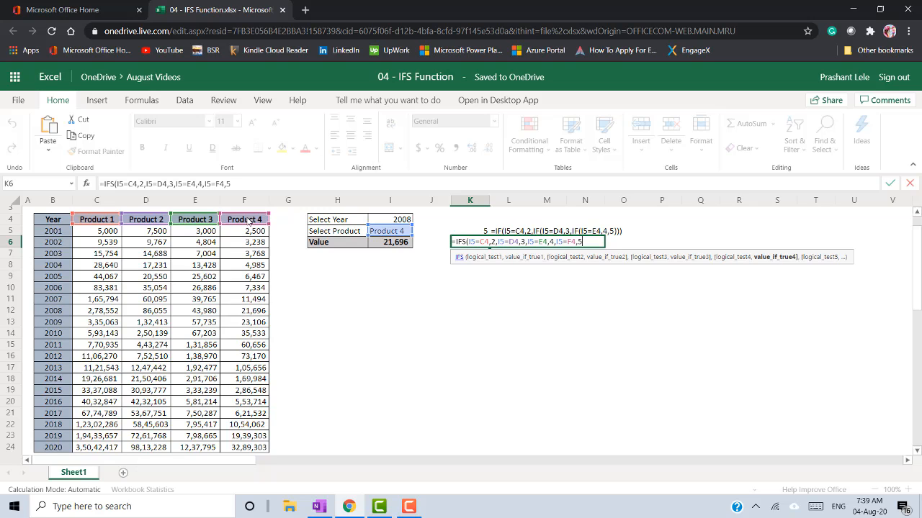
text())
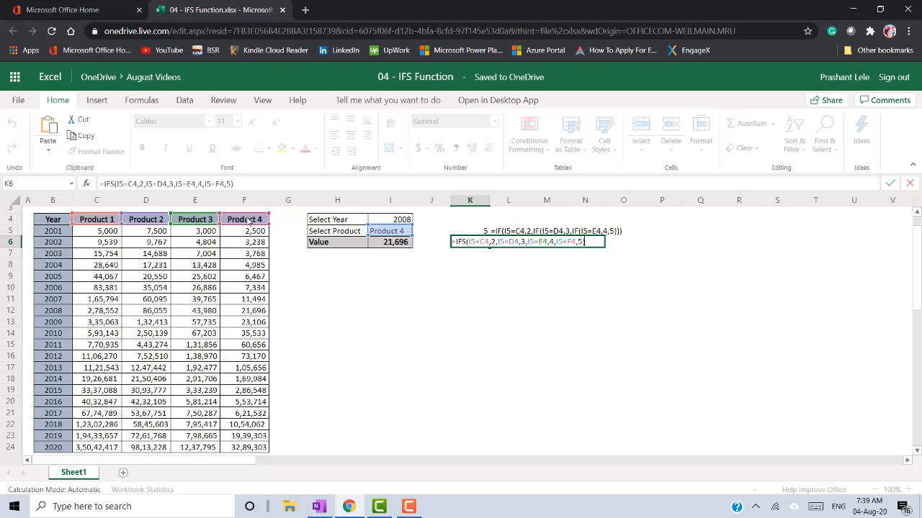
key(Return)
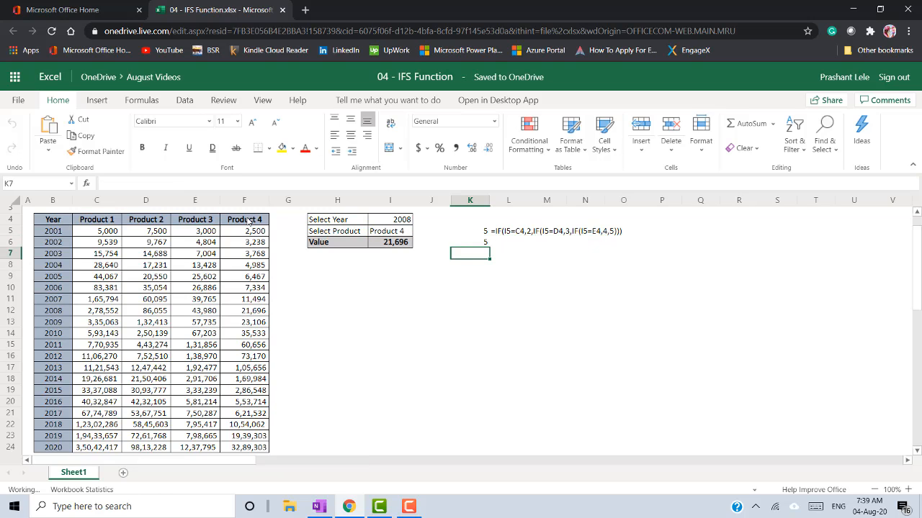
Set the Select Product cell I5 to Product 1 using its list of allowed values
key(Up)
key(Up)
key(Left)
key(Left)
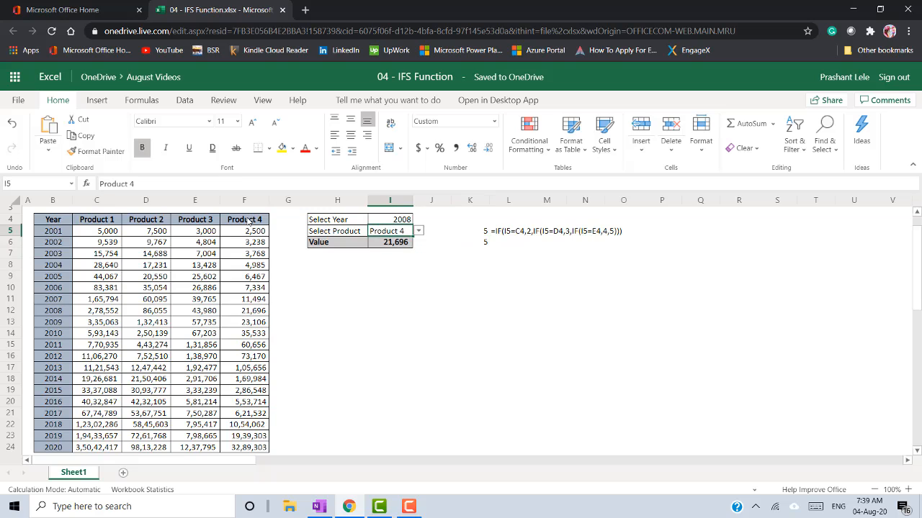
key(alt+Down)
key(Up)
key(Up)
key(Up)
key(Return)
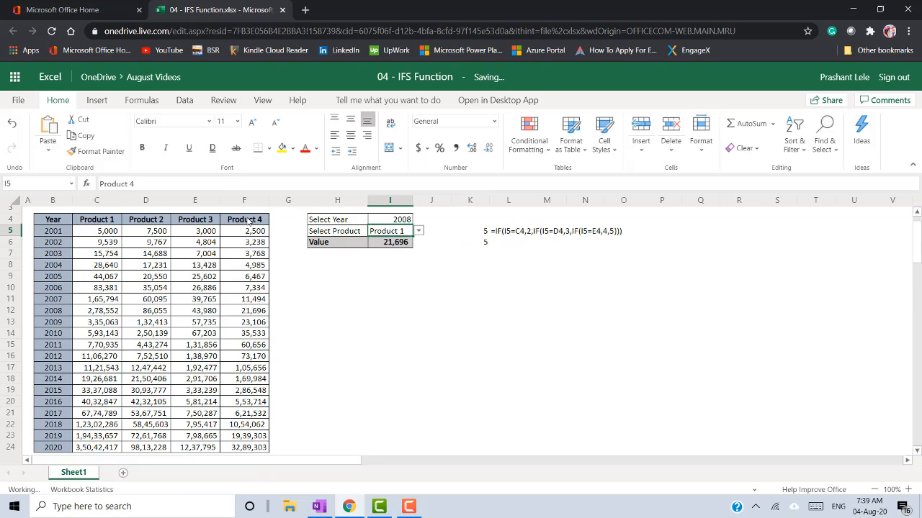
Fill the FORMULATEXT formula from L5 down into L6 to display the IFS formula of K6
click(506, 247)
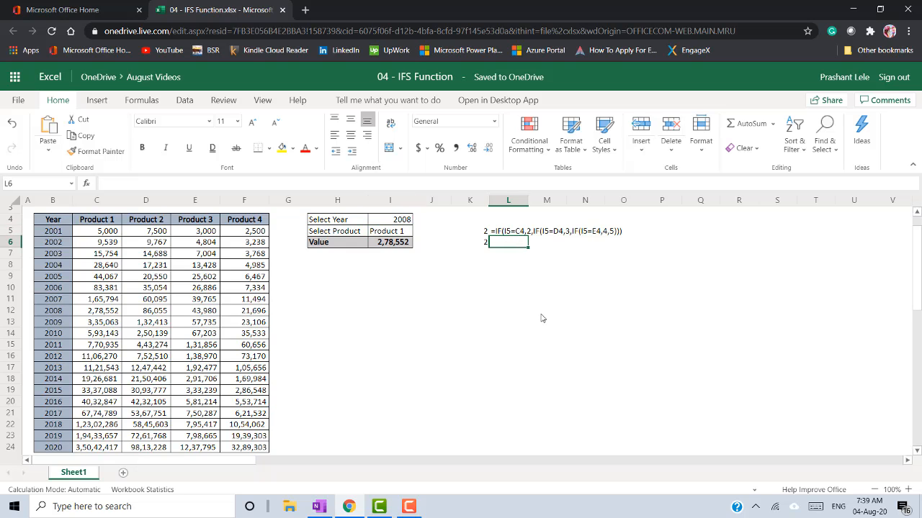
key(ctrl+d)
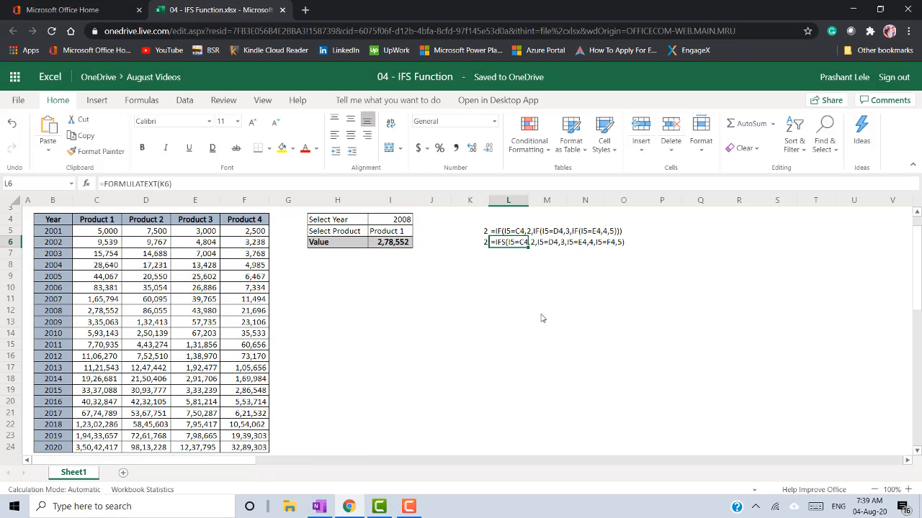
key(Down)
key(Down)
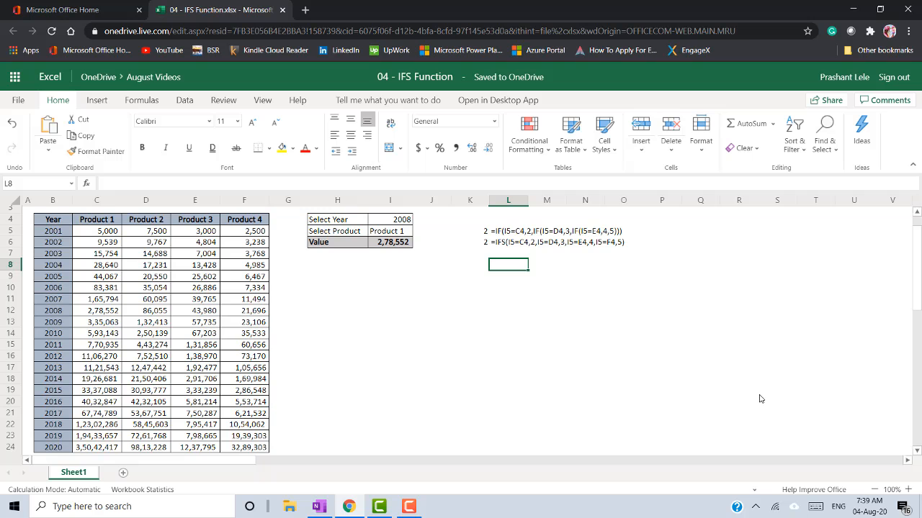
Compare the nested IF formula text in L5 with the IFS formula text in L6 at 160% zoom
click(912, 490)
click(912, 491)
click(911, 490)
click(912, 491)
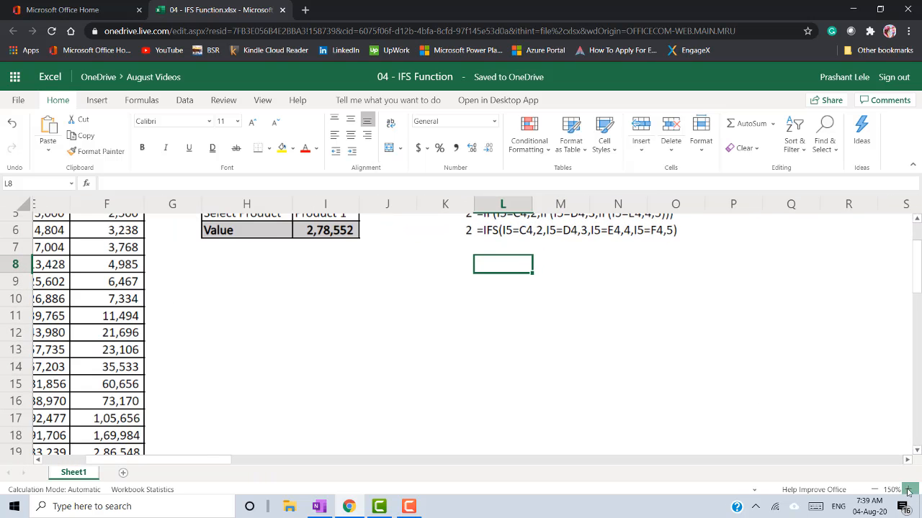
click(912, 491)
click(912, 491)
scroll(722, 372, up, 3)
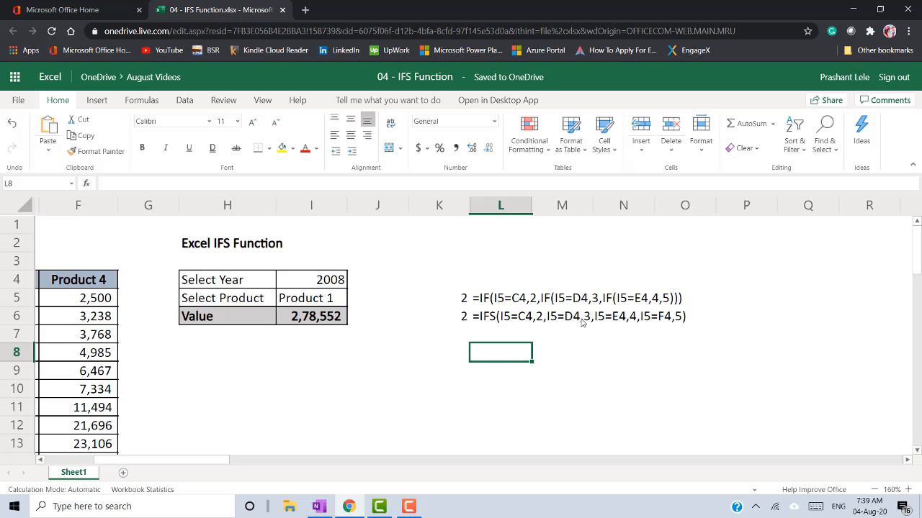
click(475, 301)
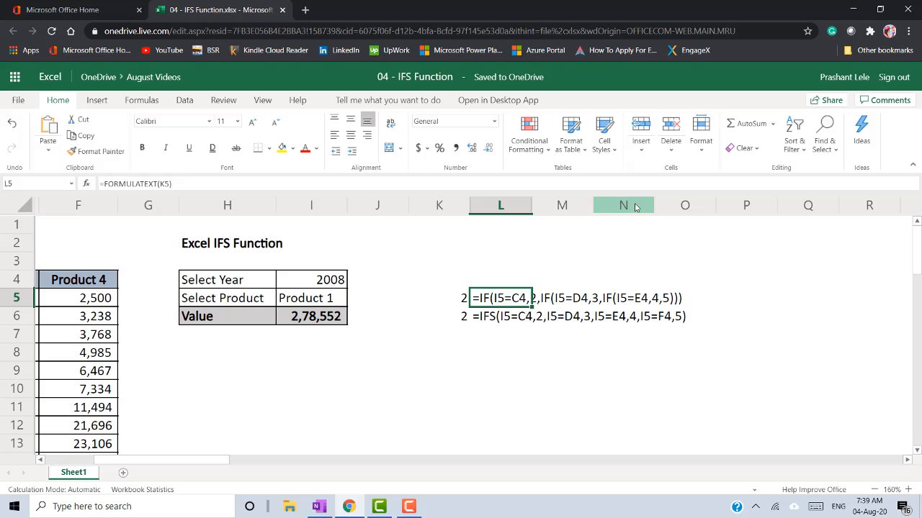
key(Down)
key(Down)
key(Down)
key(Down)
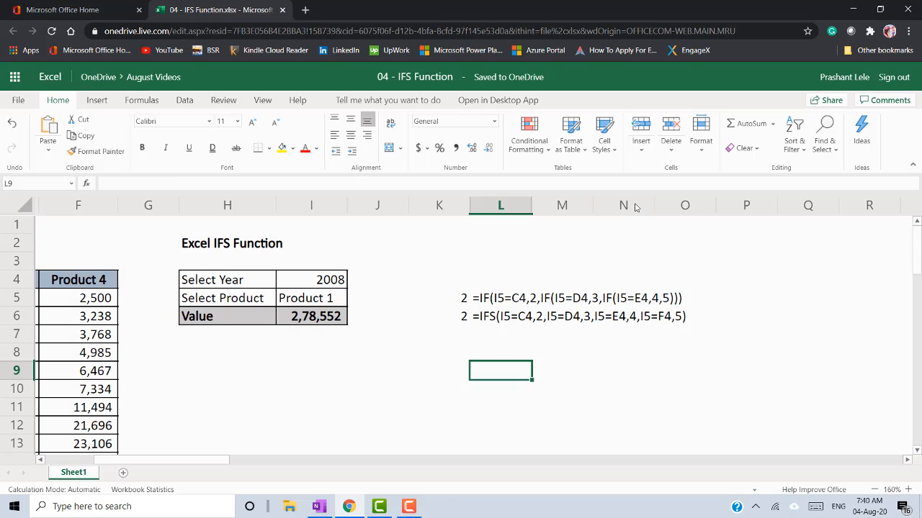
key(ctrl+Up)
key(ctrl+Up)
key(ctrl+Up)
key(ctrl+Down)
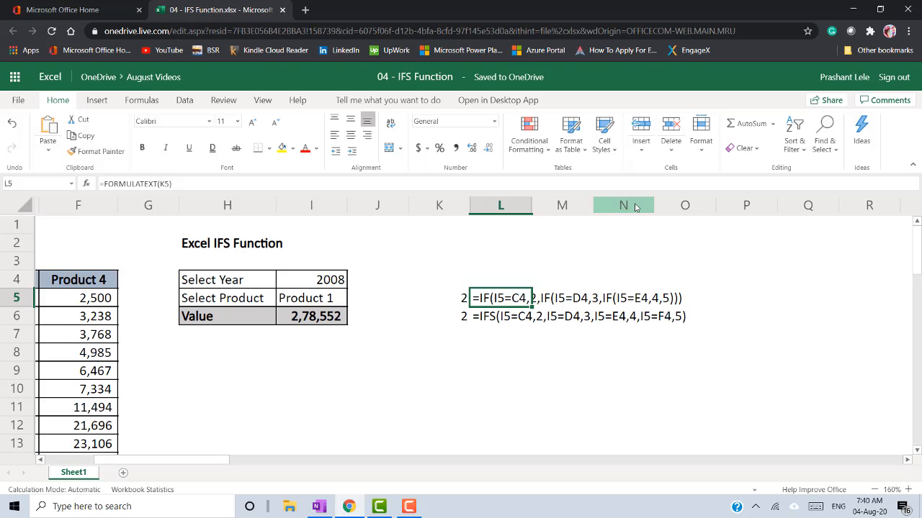
Return to cell A1 at the start of the sheet
key(Down)
key(Down)
key(Down)
key(ctrl+Left)
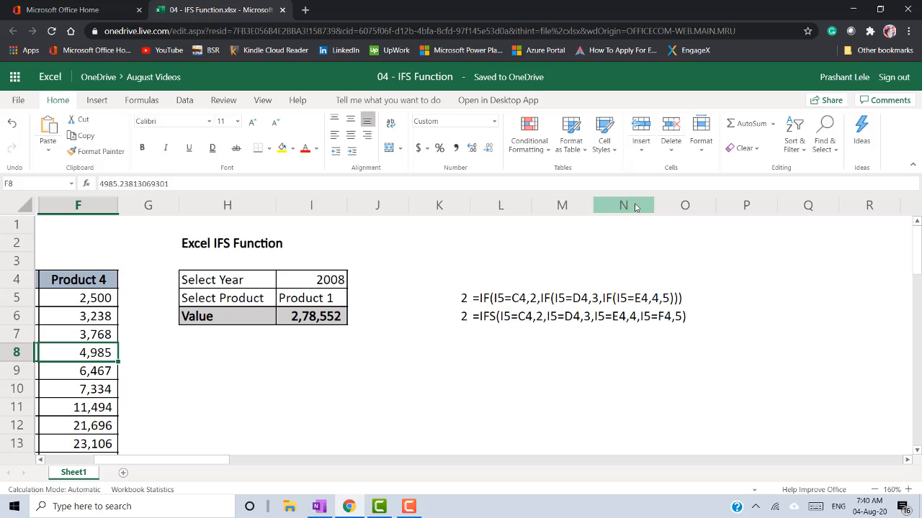
key(Home)
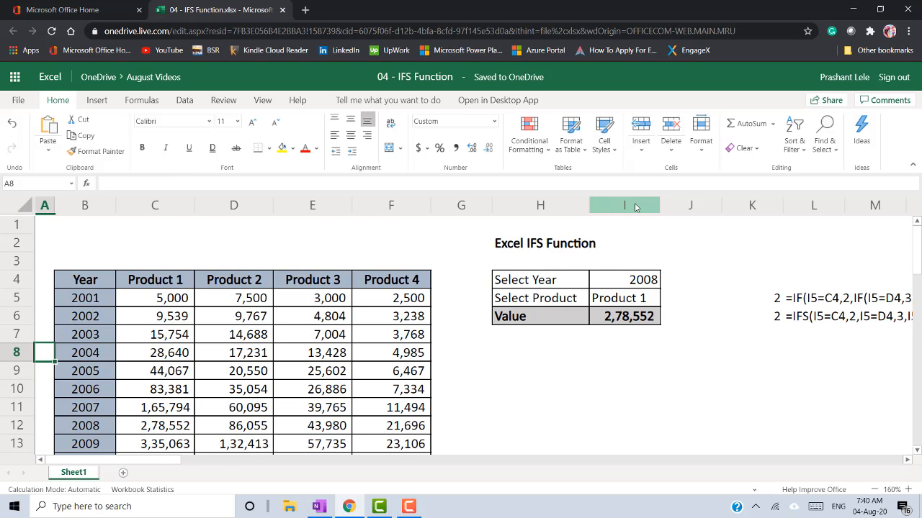
key(ctrl+Home)
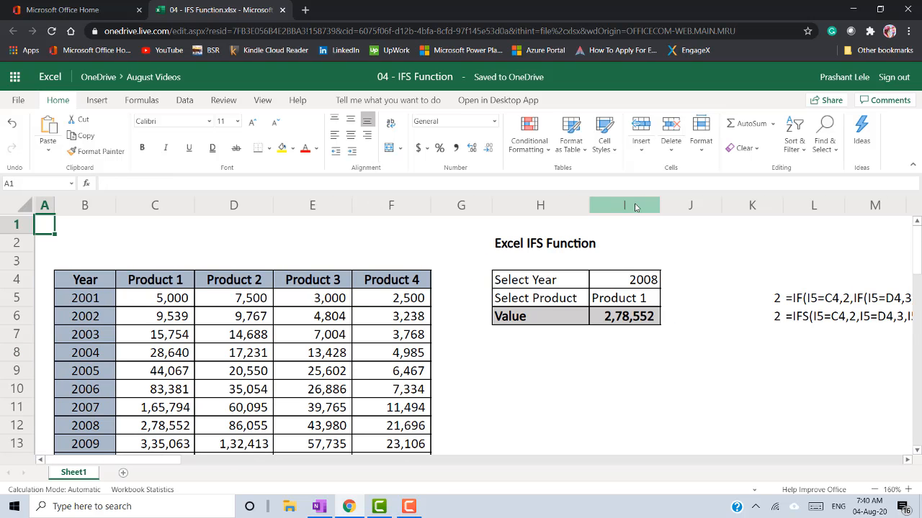